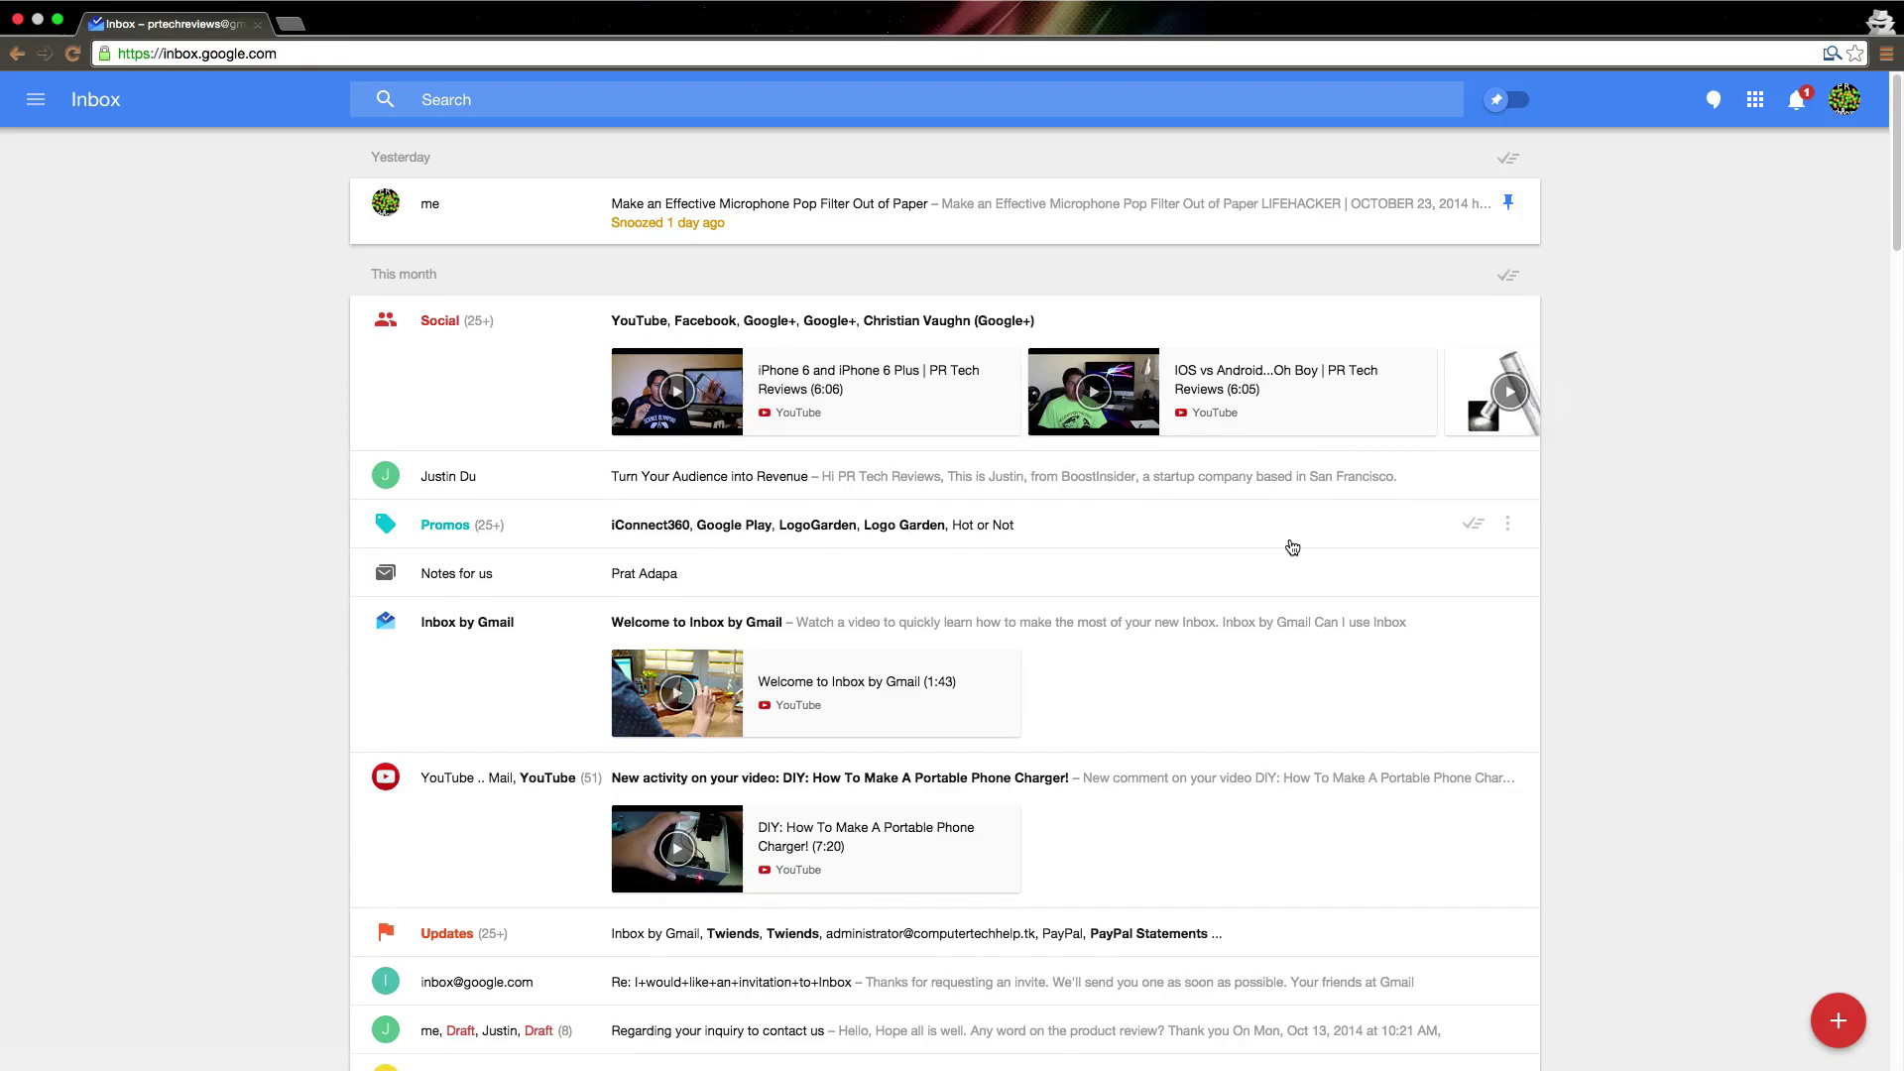
Step: Expand the 'Turn Your Audience into Revenue' email, read through it, then collapse it into the list
scroll(1292, 545, "down", 3)
scroll(1292, 547, "up", 3)
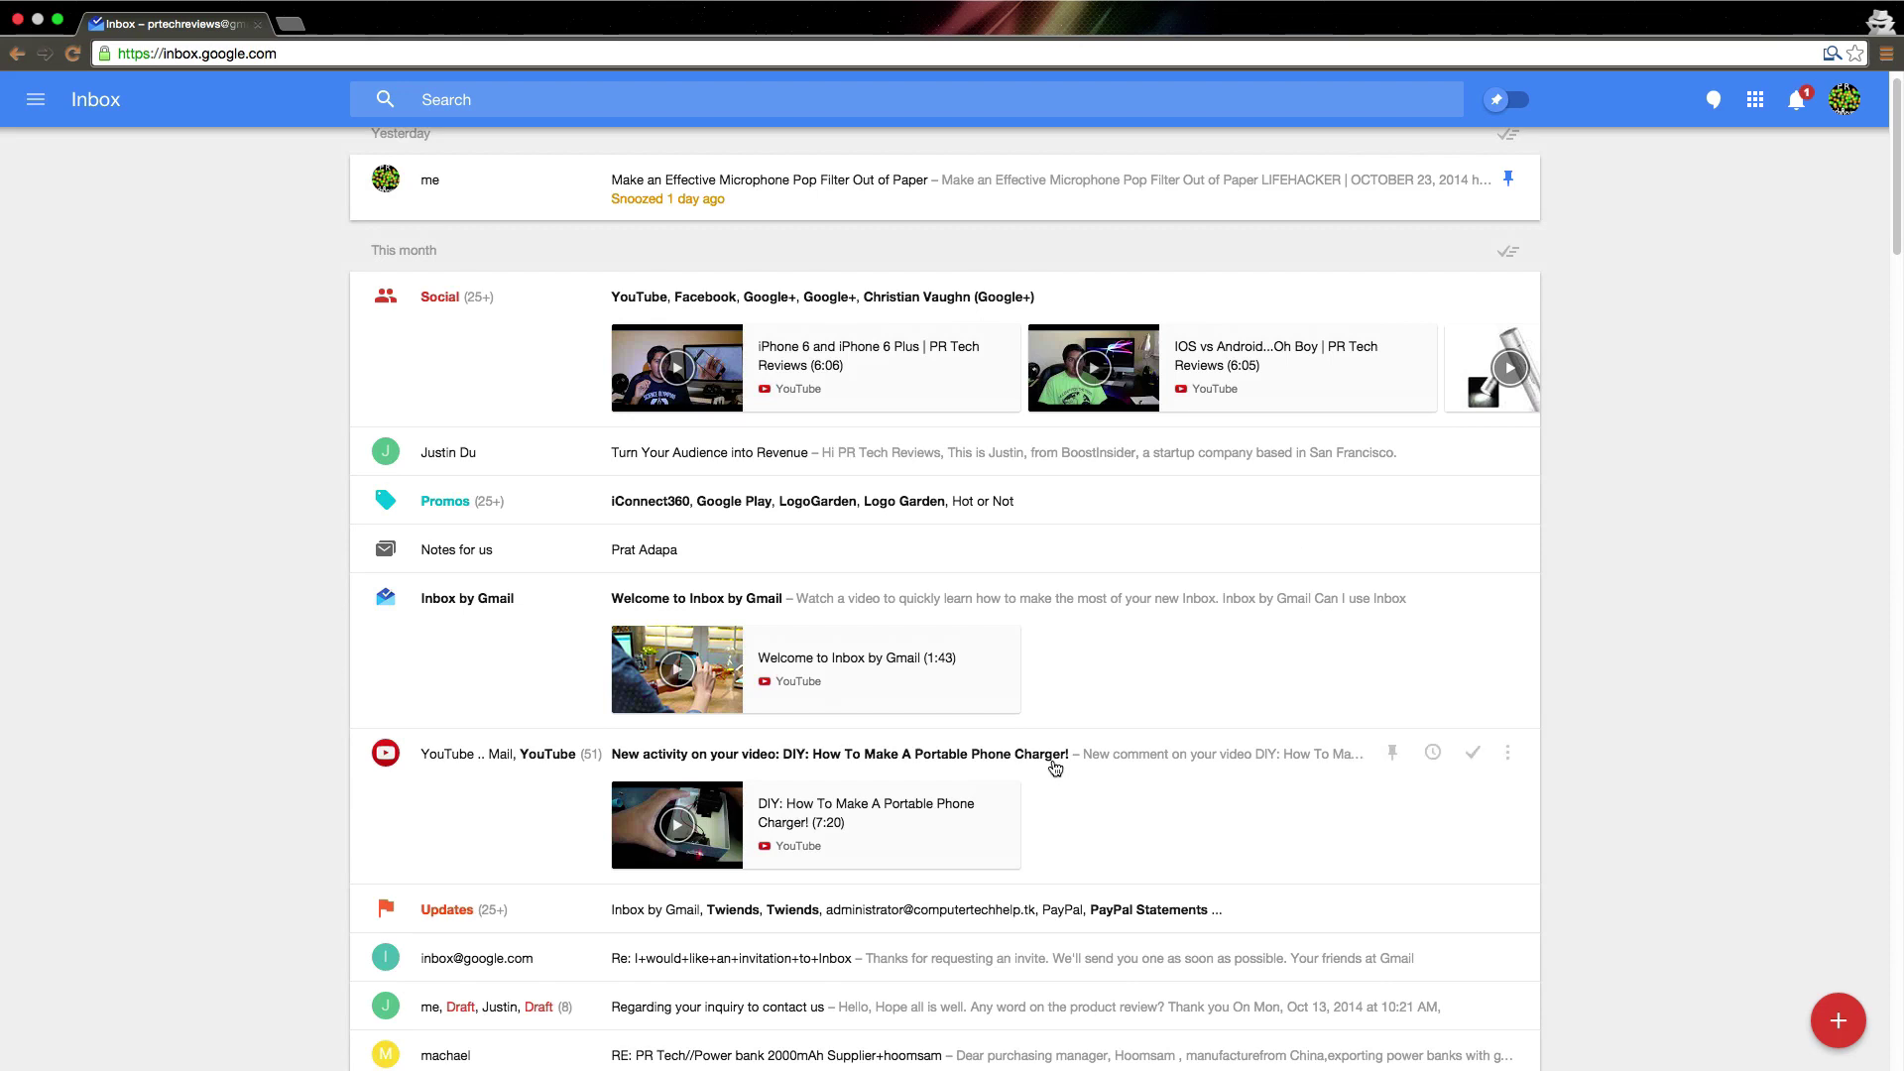
scroll(1053, 761, "down", 1)
scroll(624, 635, "up", 2)
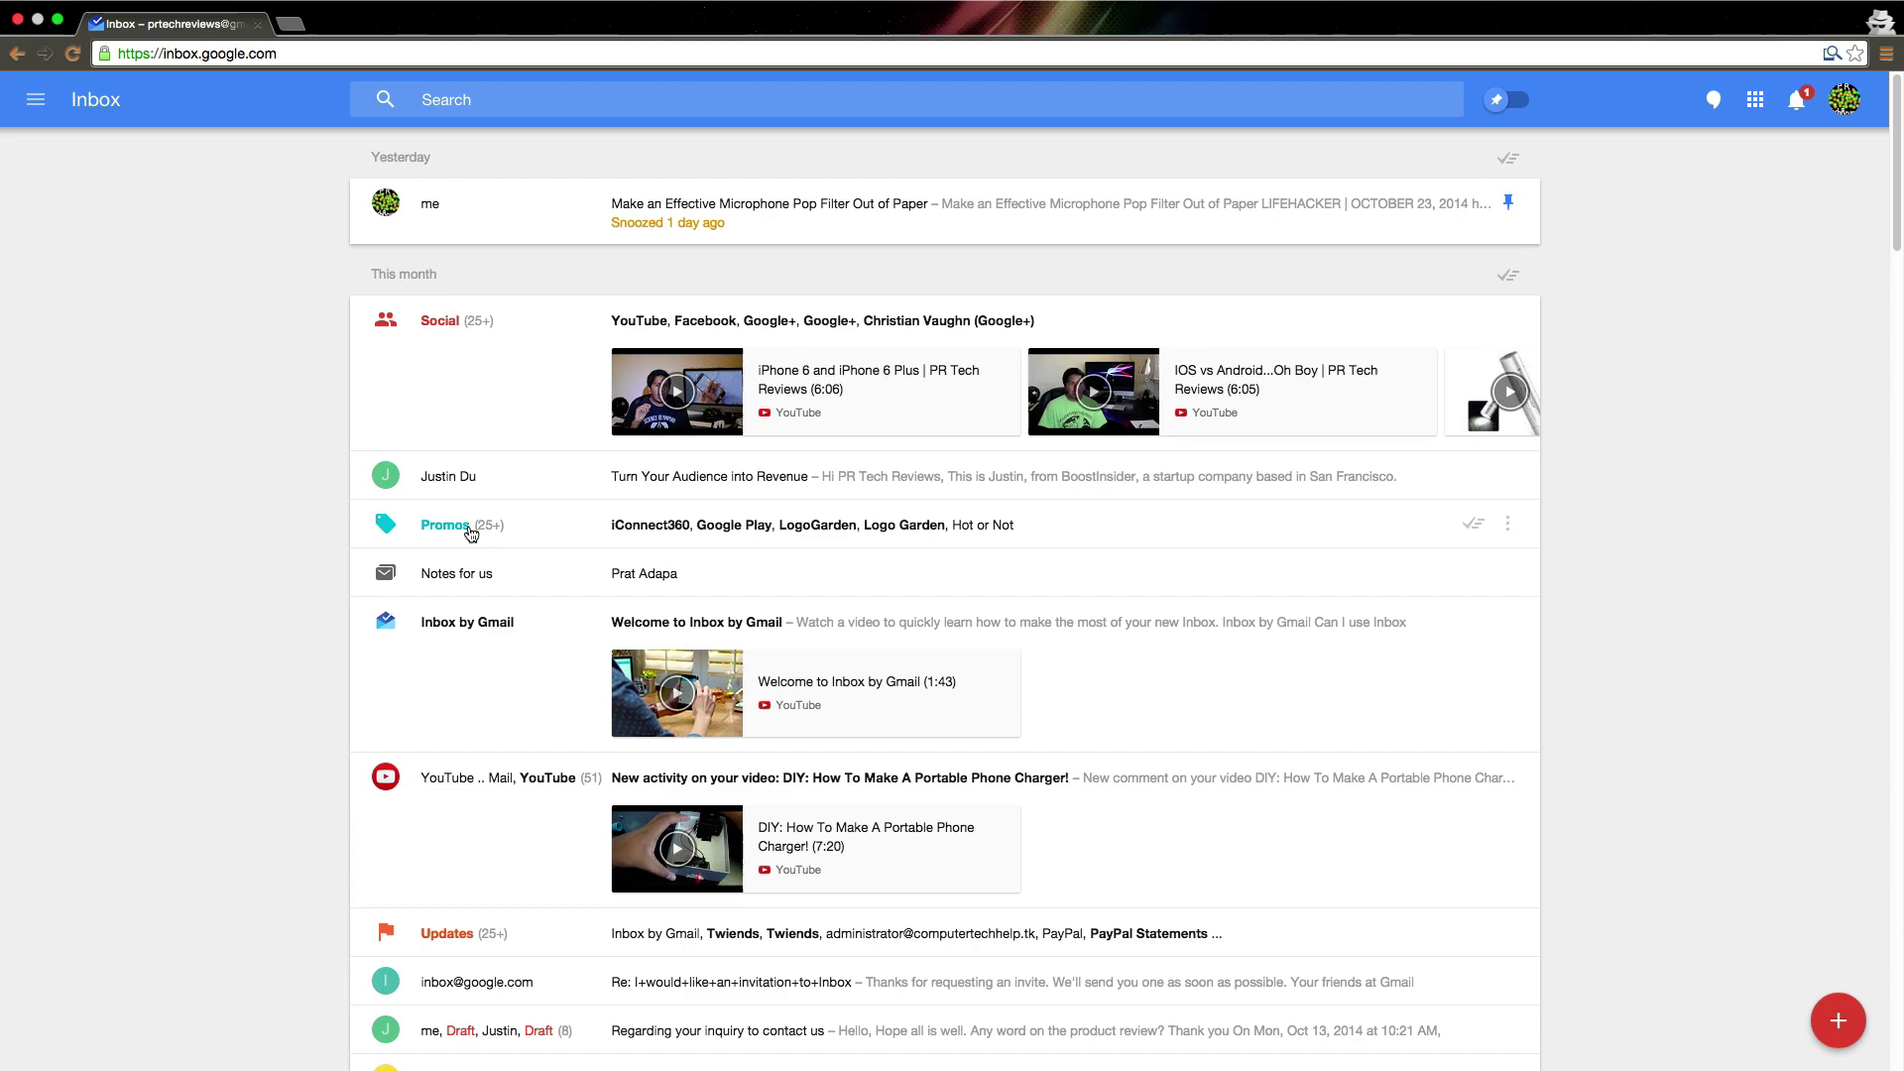
left_click(512, 476)
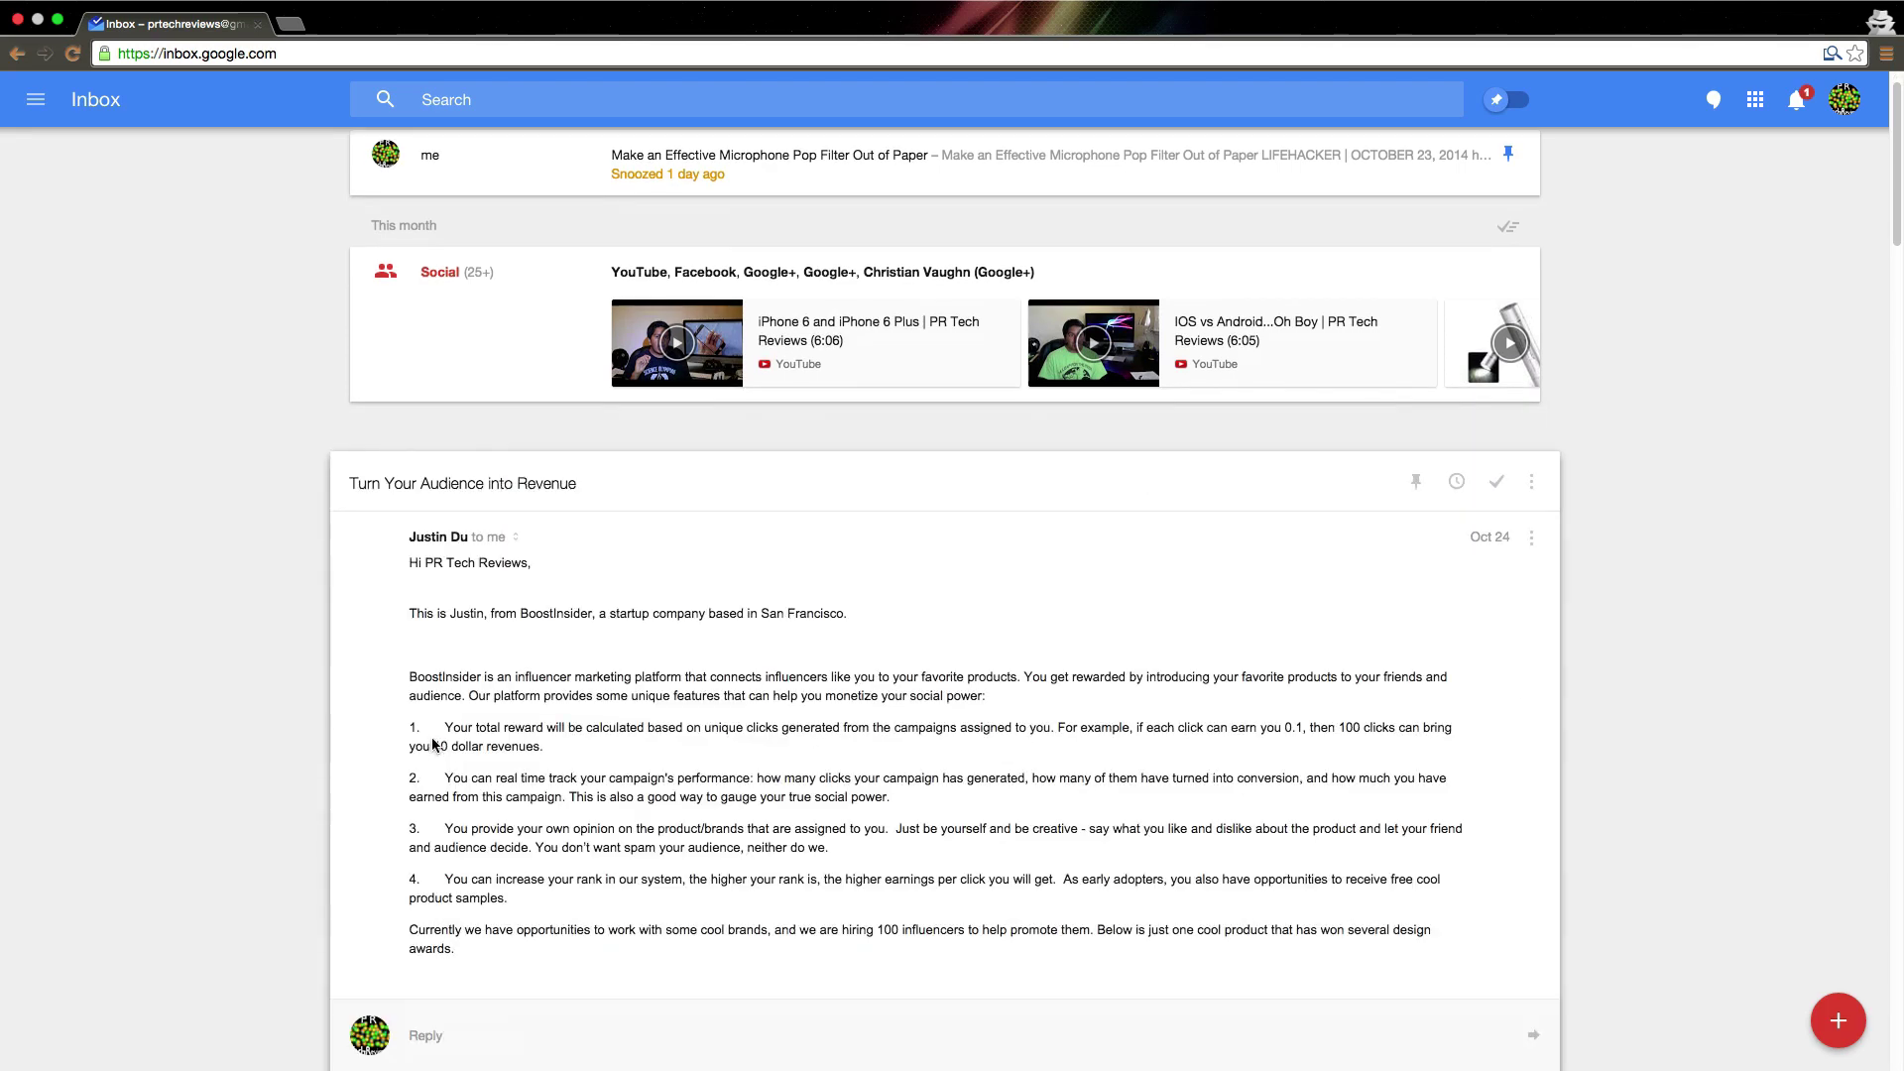
scroll(446, 753, "down", 2)
scroll(431, 739, "down", 2)
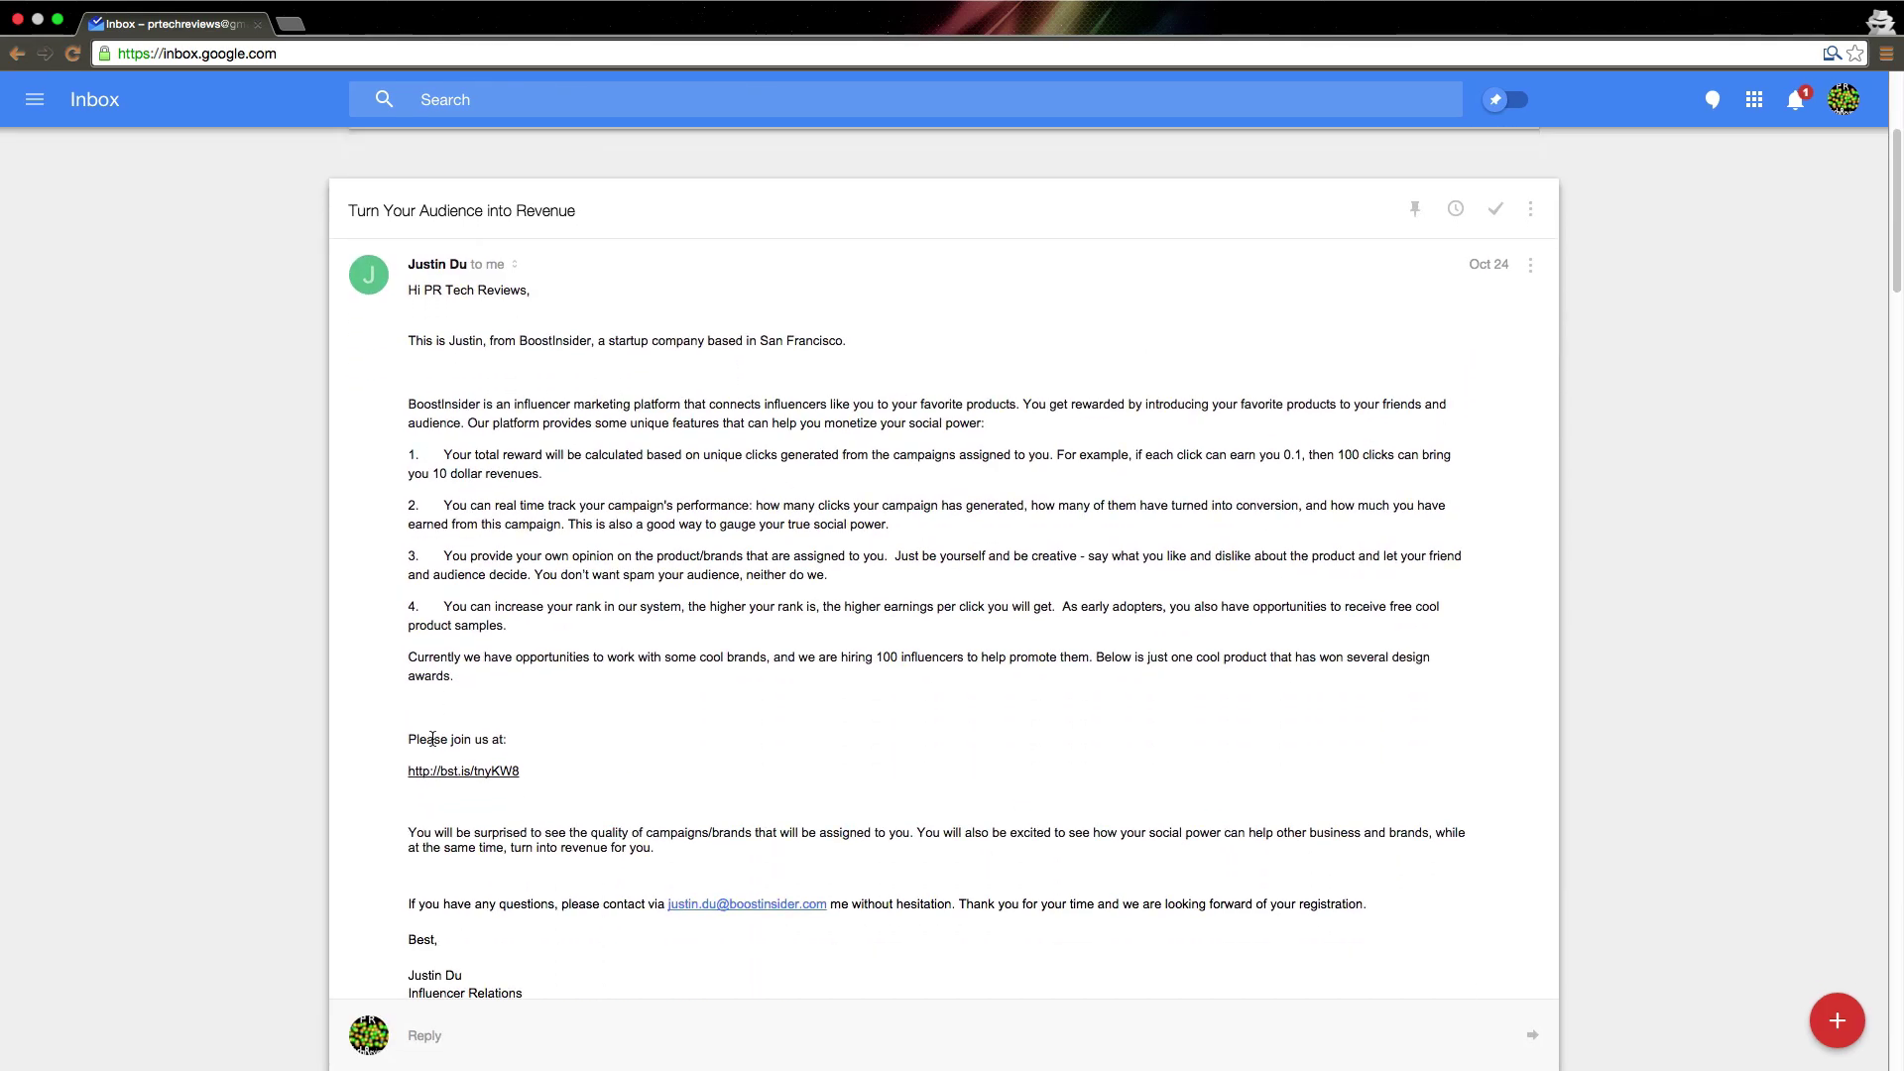
scroll(431, 739, "up", 1)
scroll(169, 753, "up", 1)
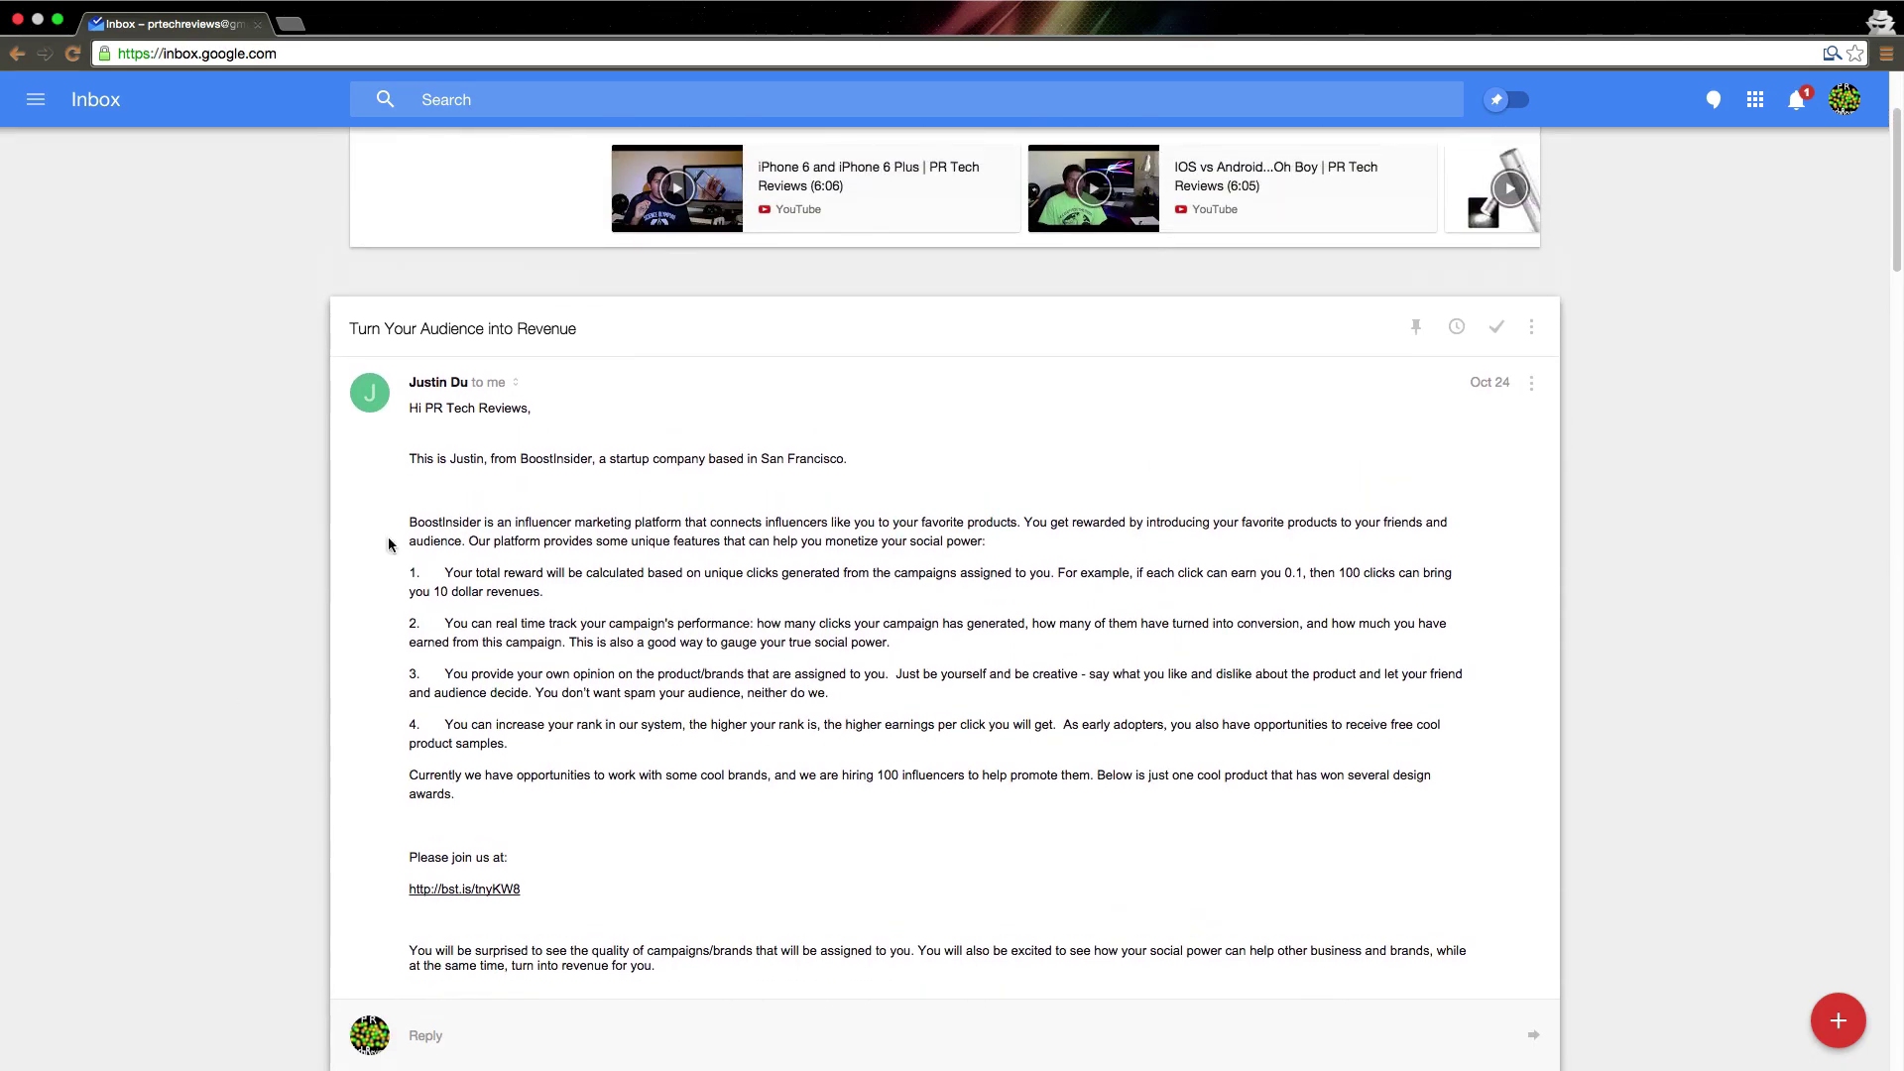
left_click(591, 327)
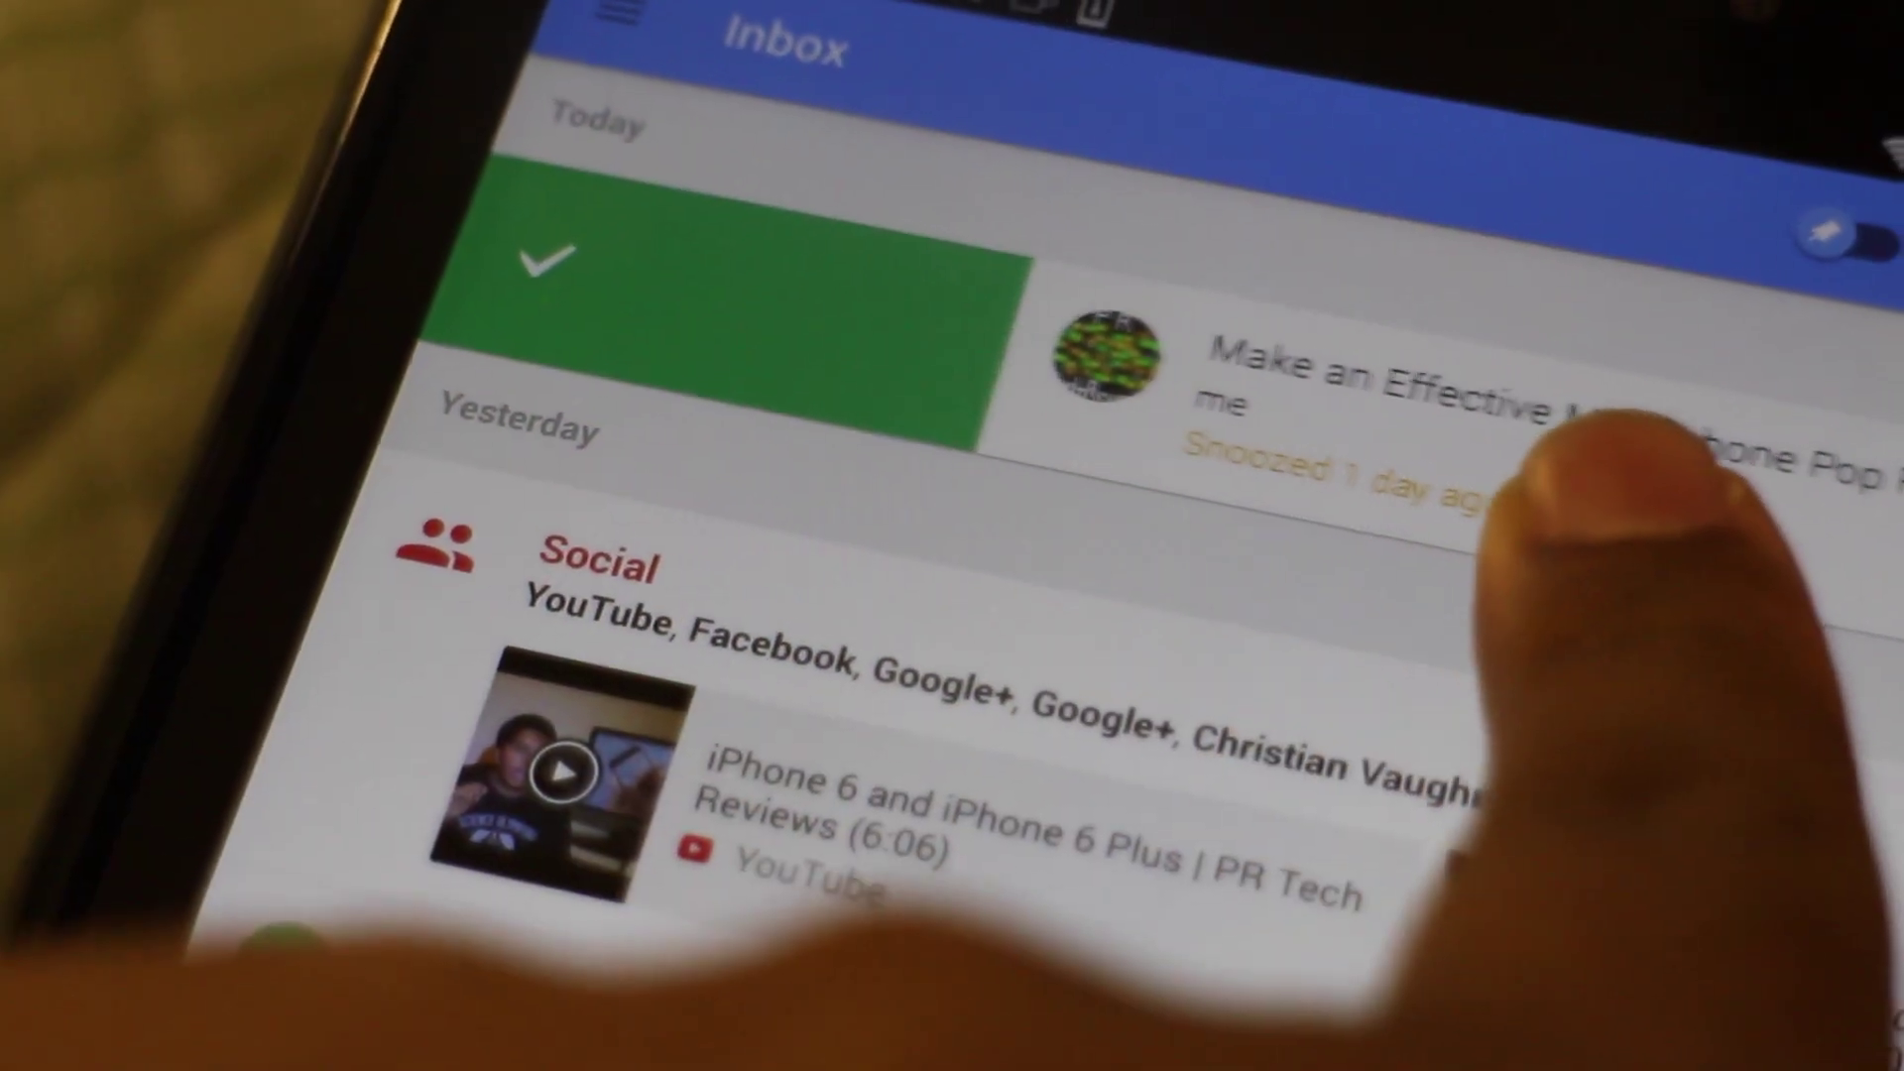
Step: Dismiss the 'Check marks this as Done' tip overlay
left_click_drag(1606, 436, 674, 297)
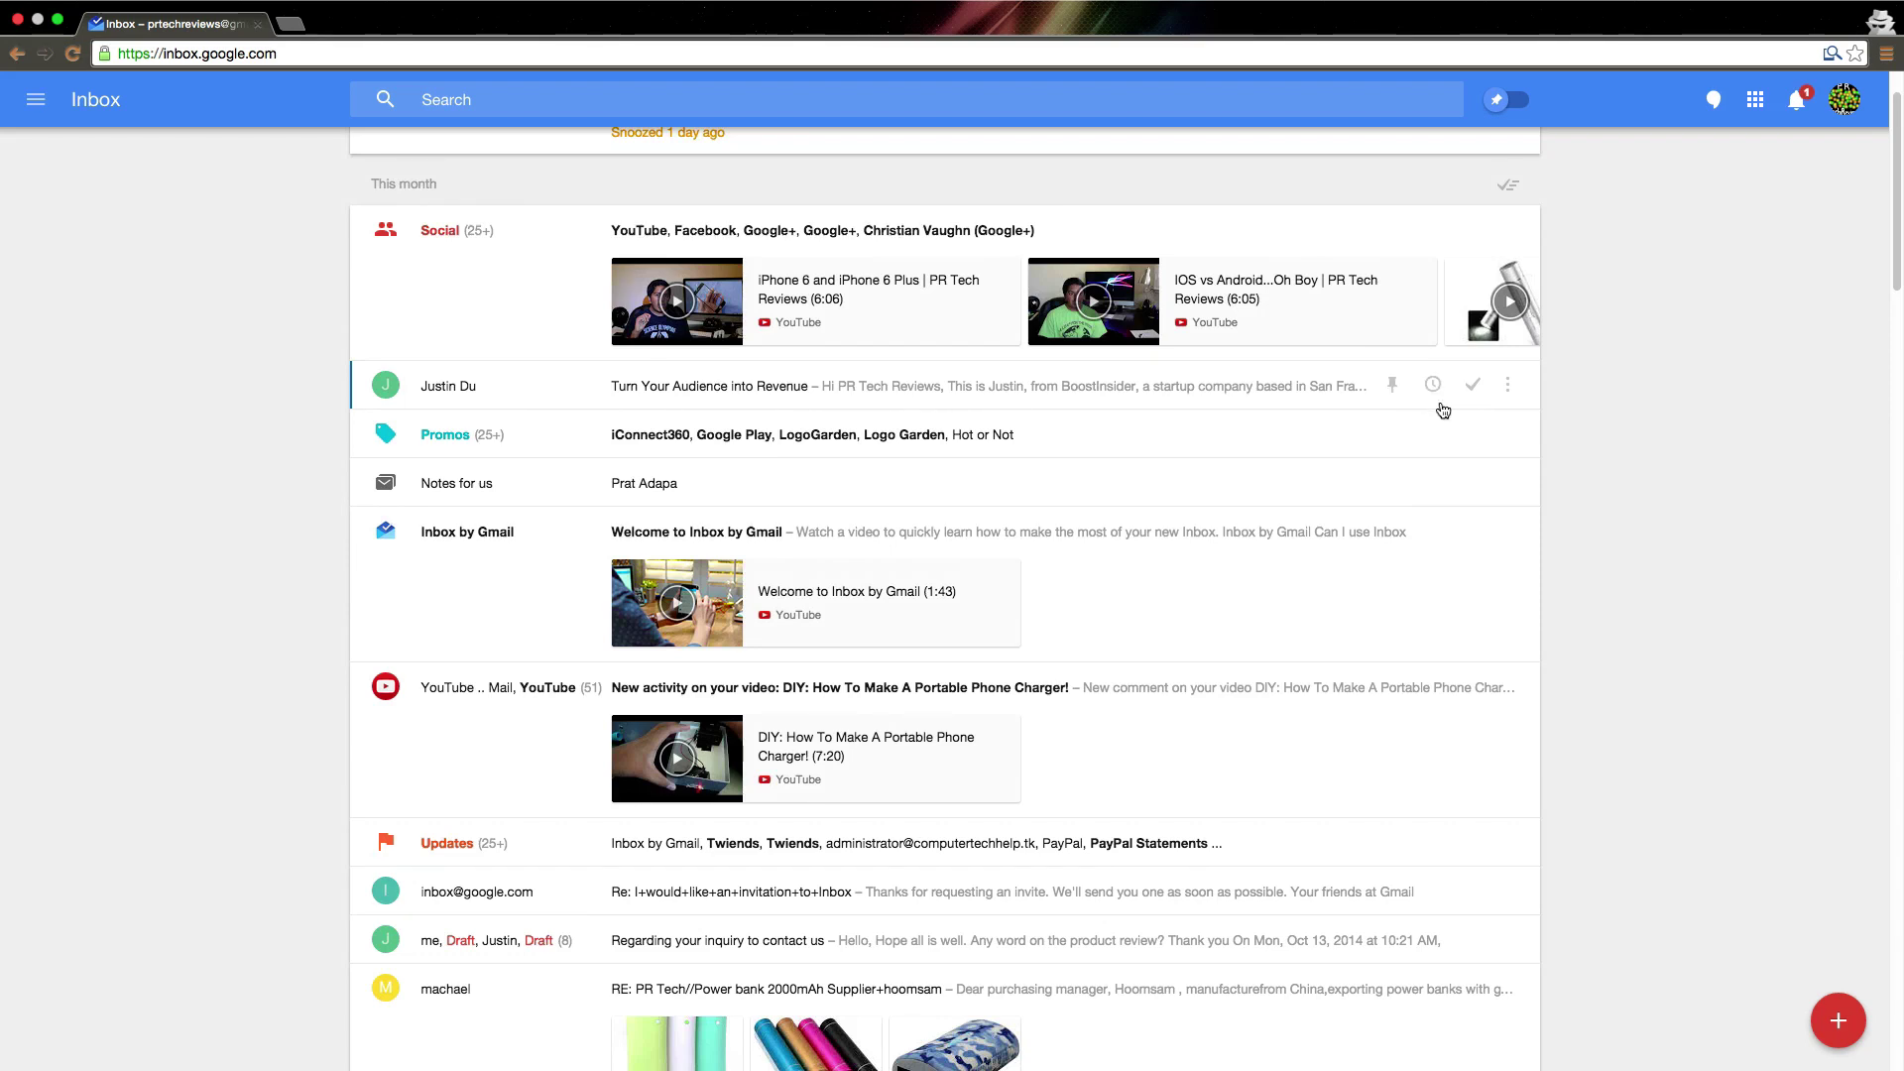
Step: Check off the revenue email as Done and snooze the Pop Filter email to Later today (7:00 PM)
scroll(1352, 450, "up", 1)
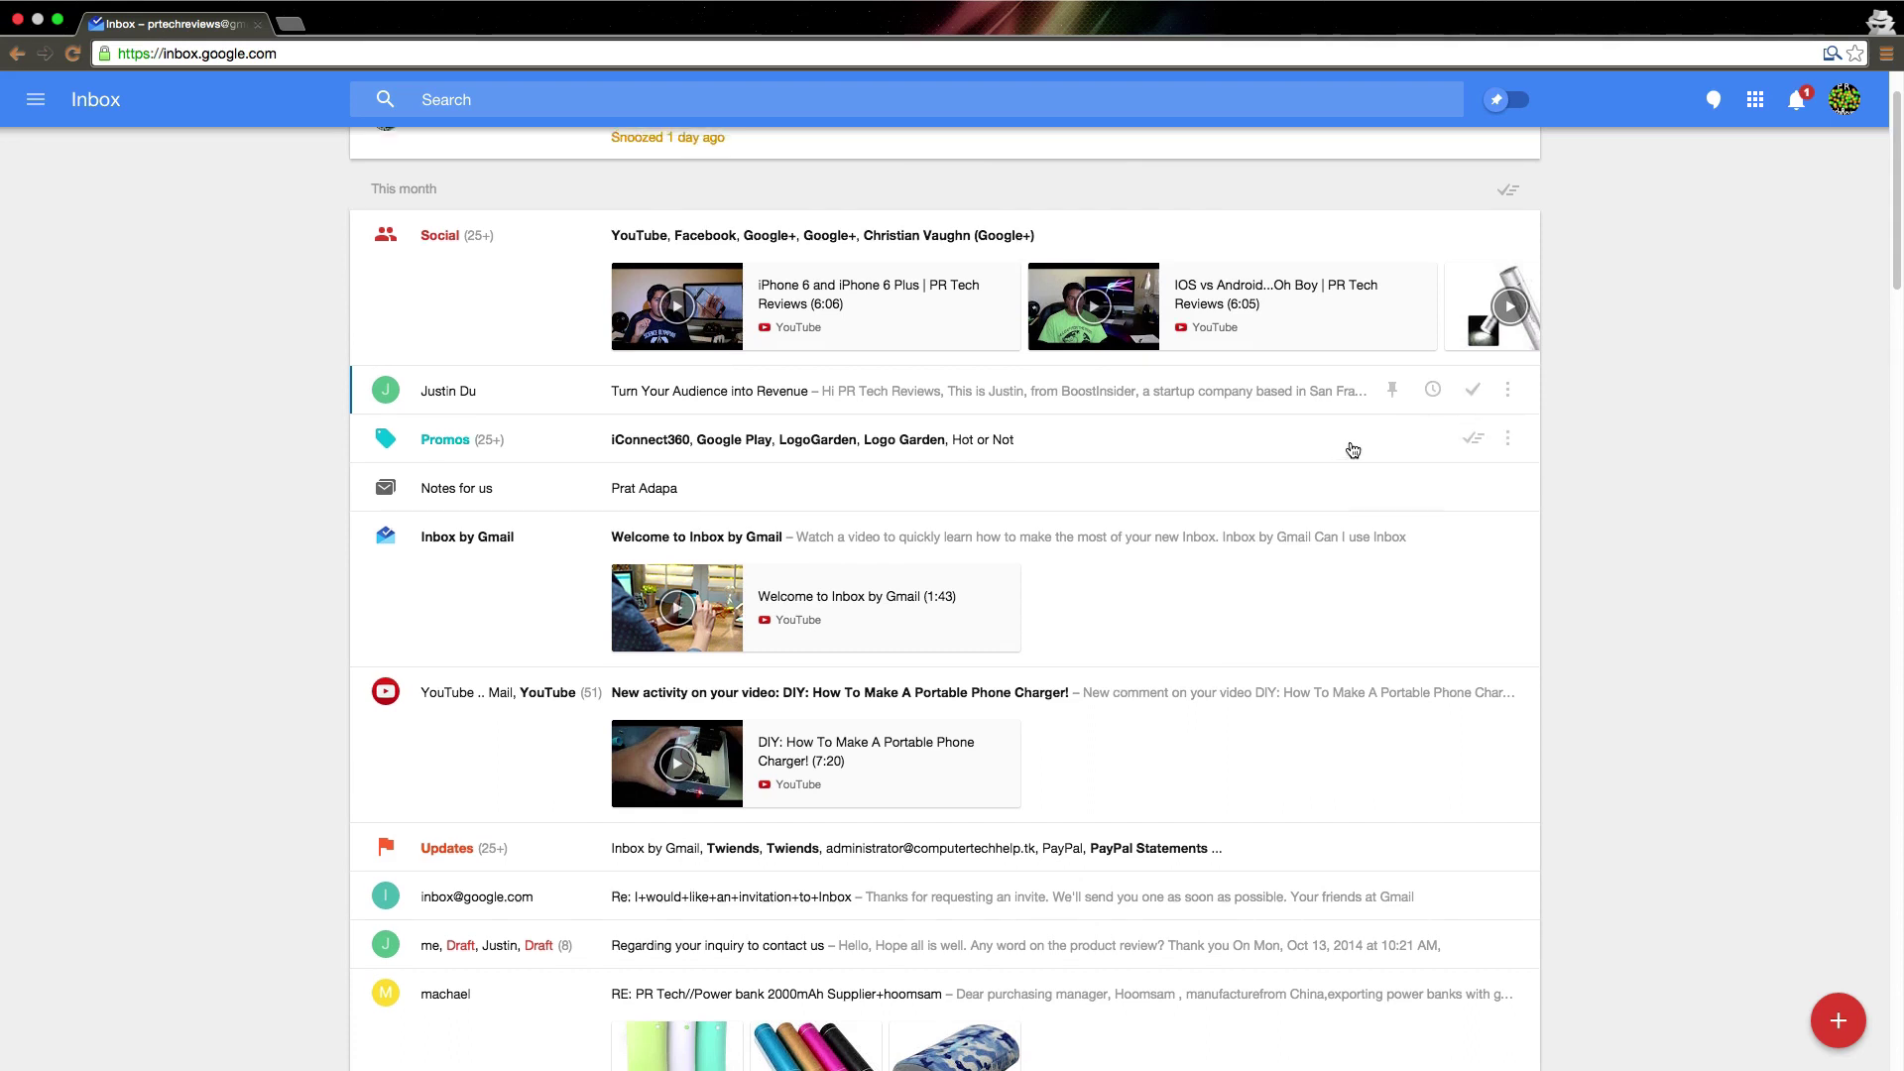
scroll(1352, 451, "up", 2)
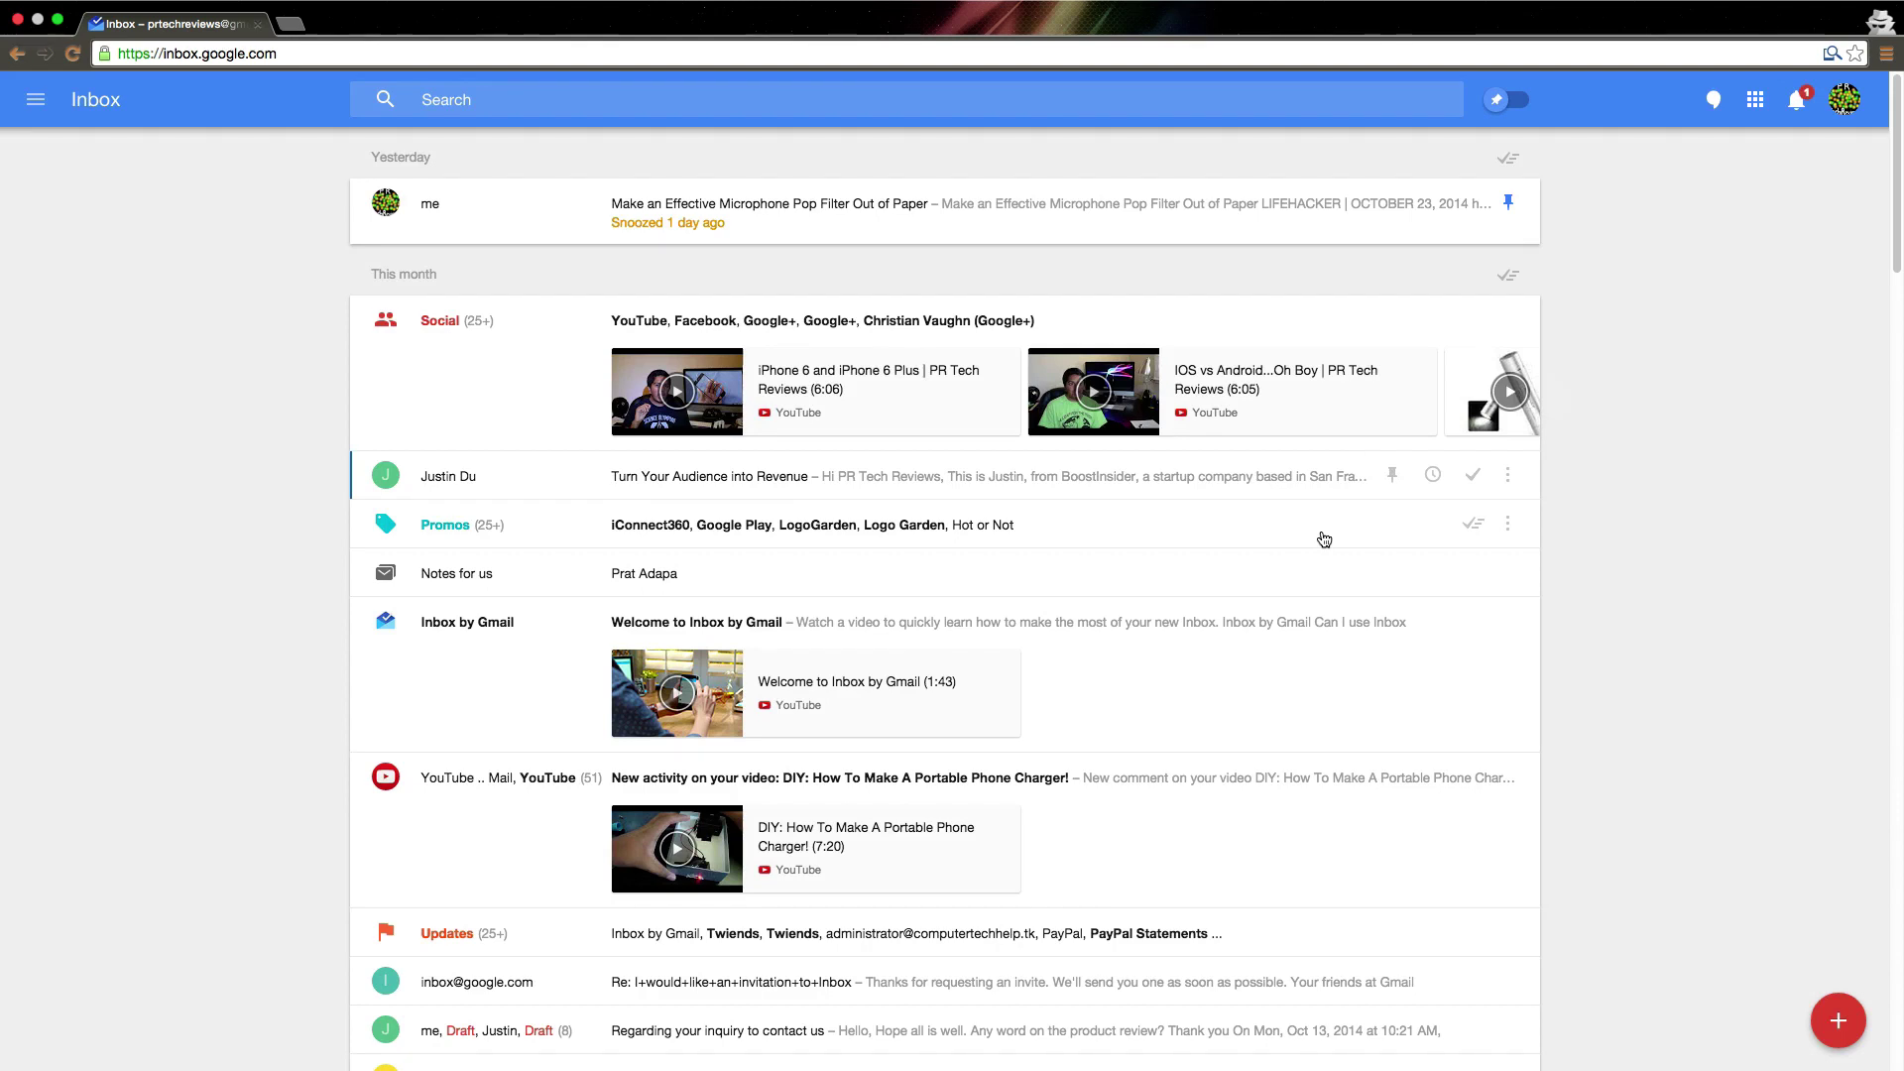
left_click(1478, 480)
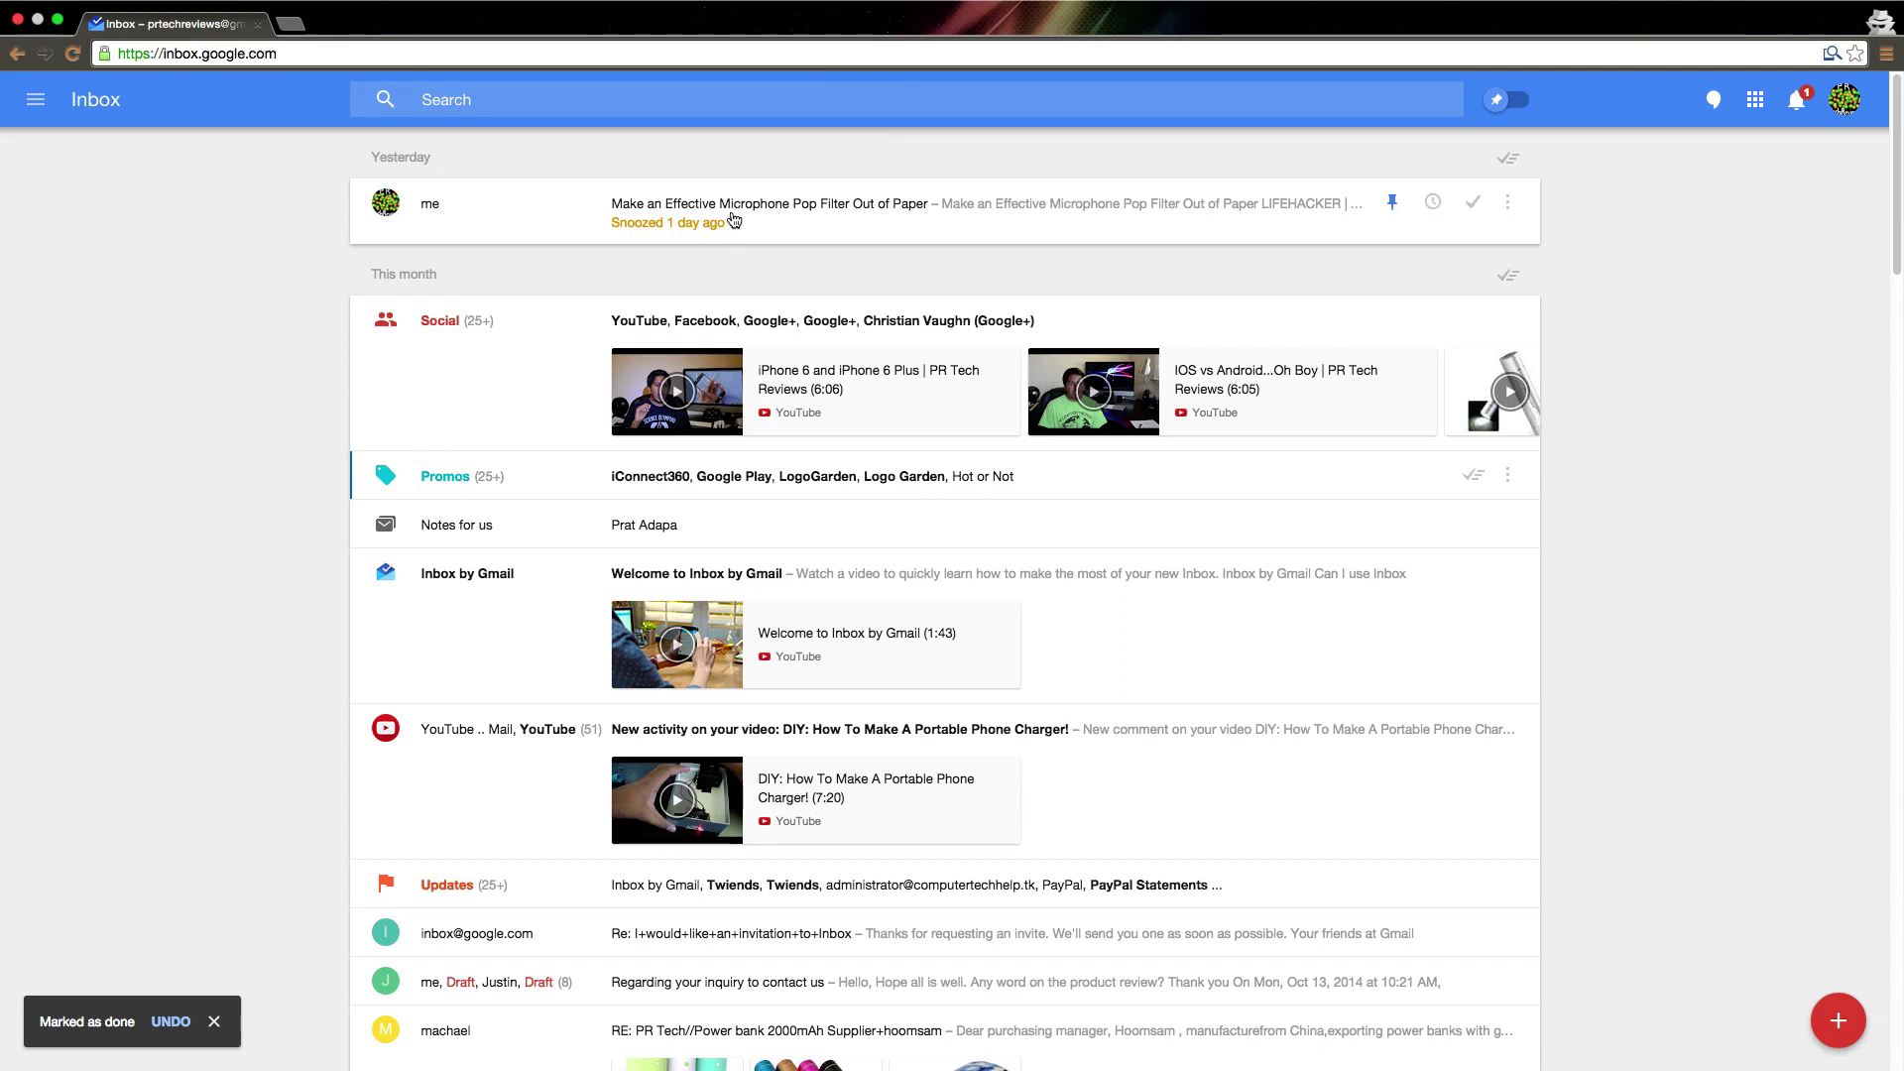
left_click(1437, 210)
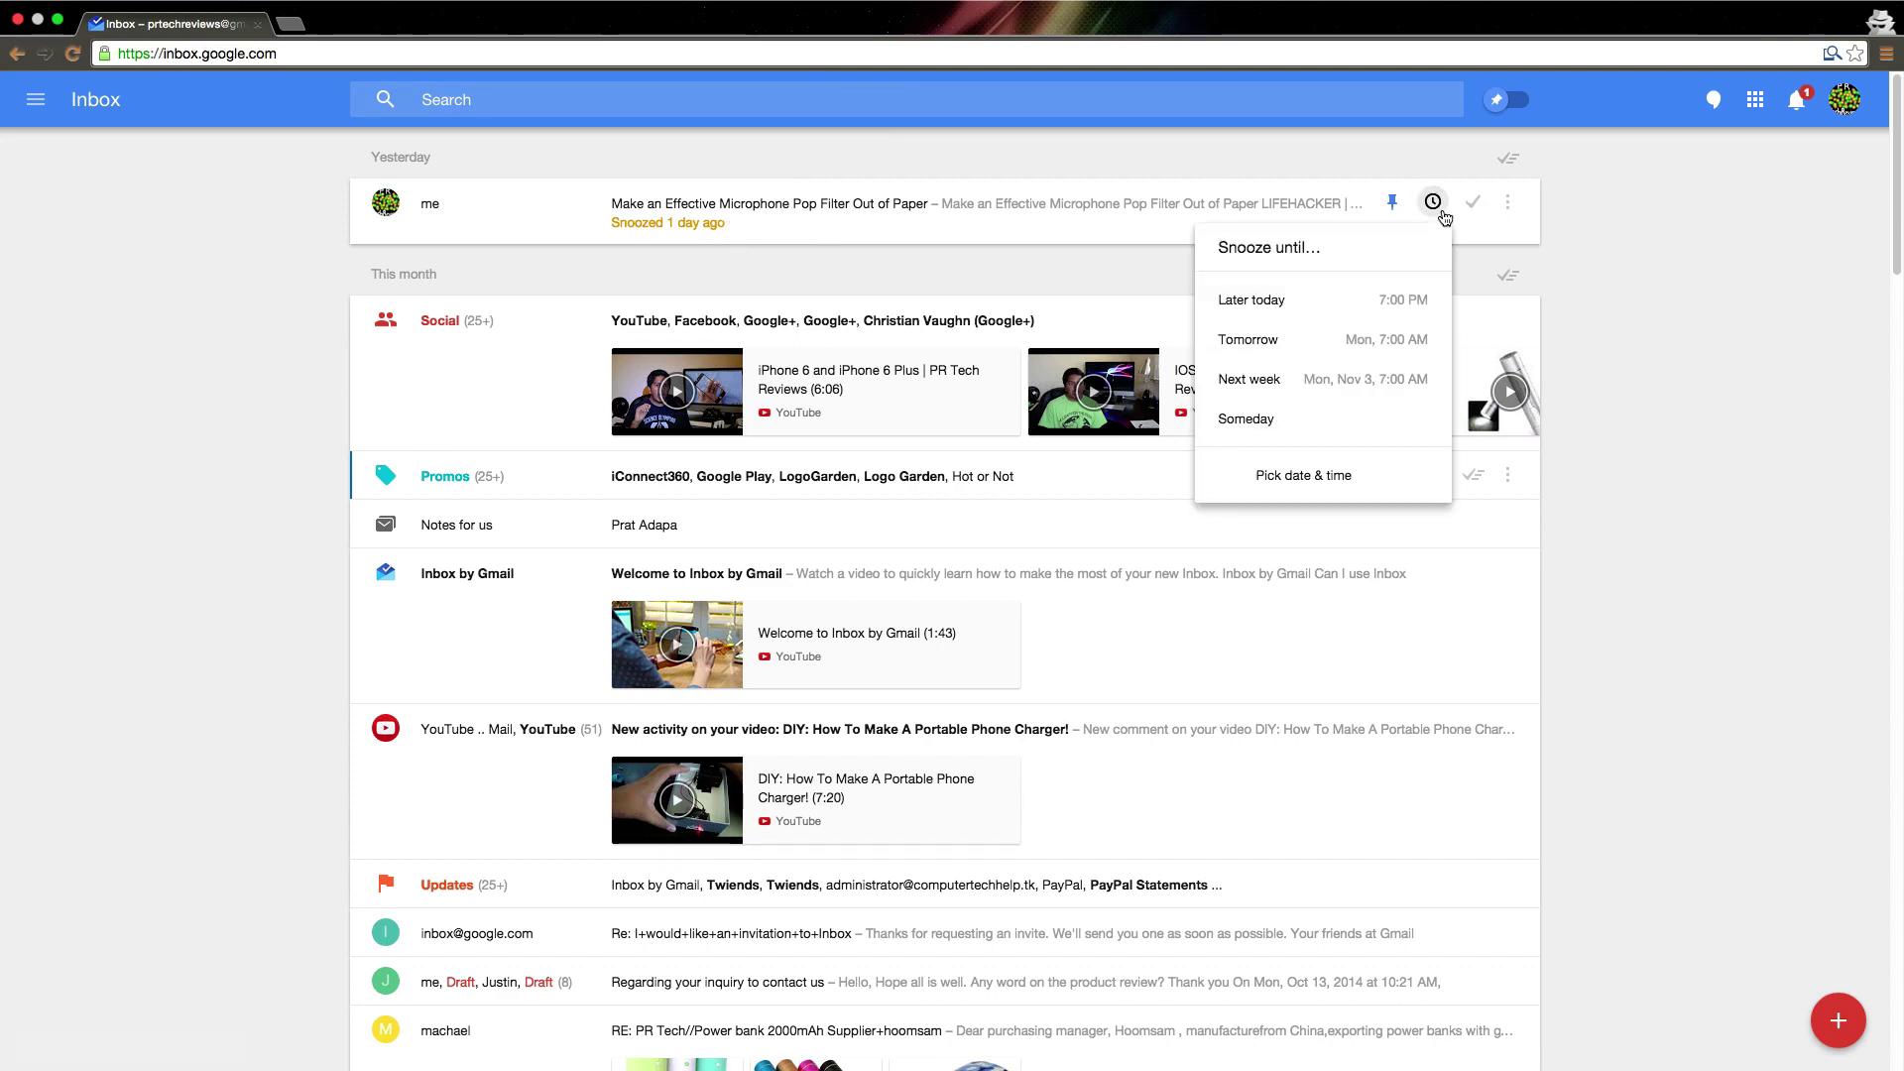
left_click(1378, 305)
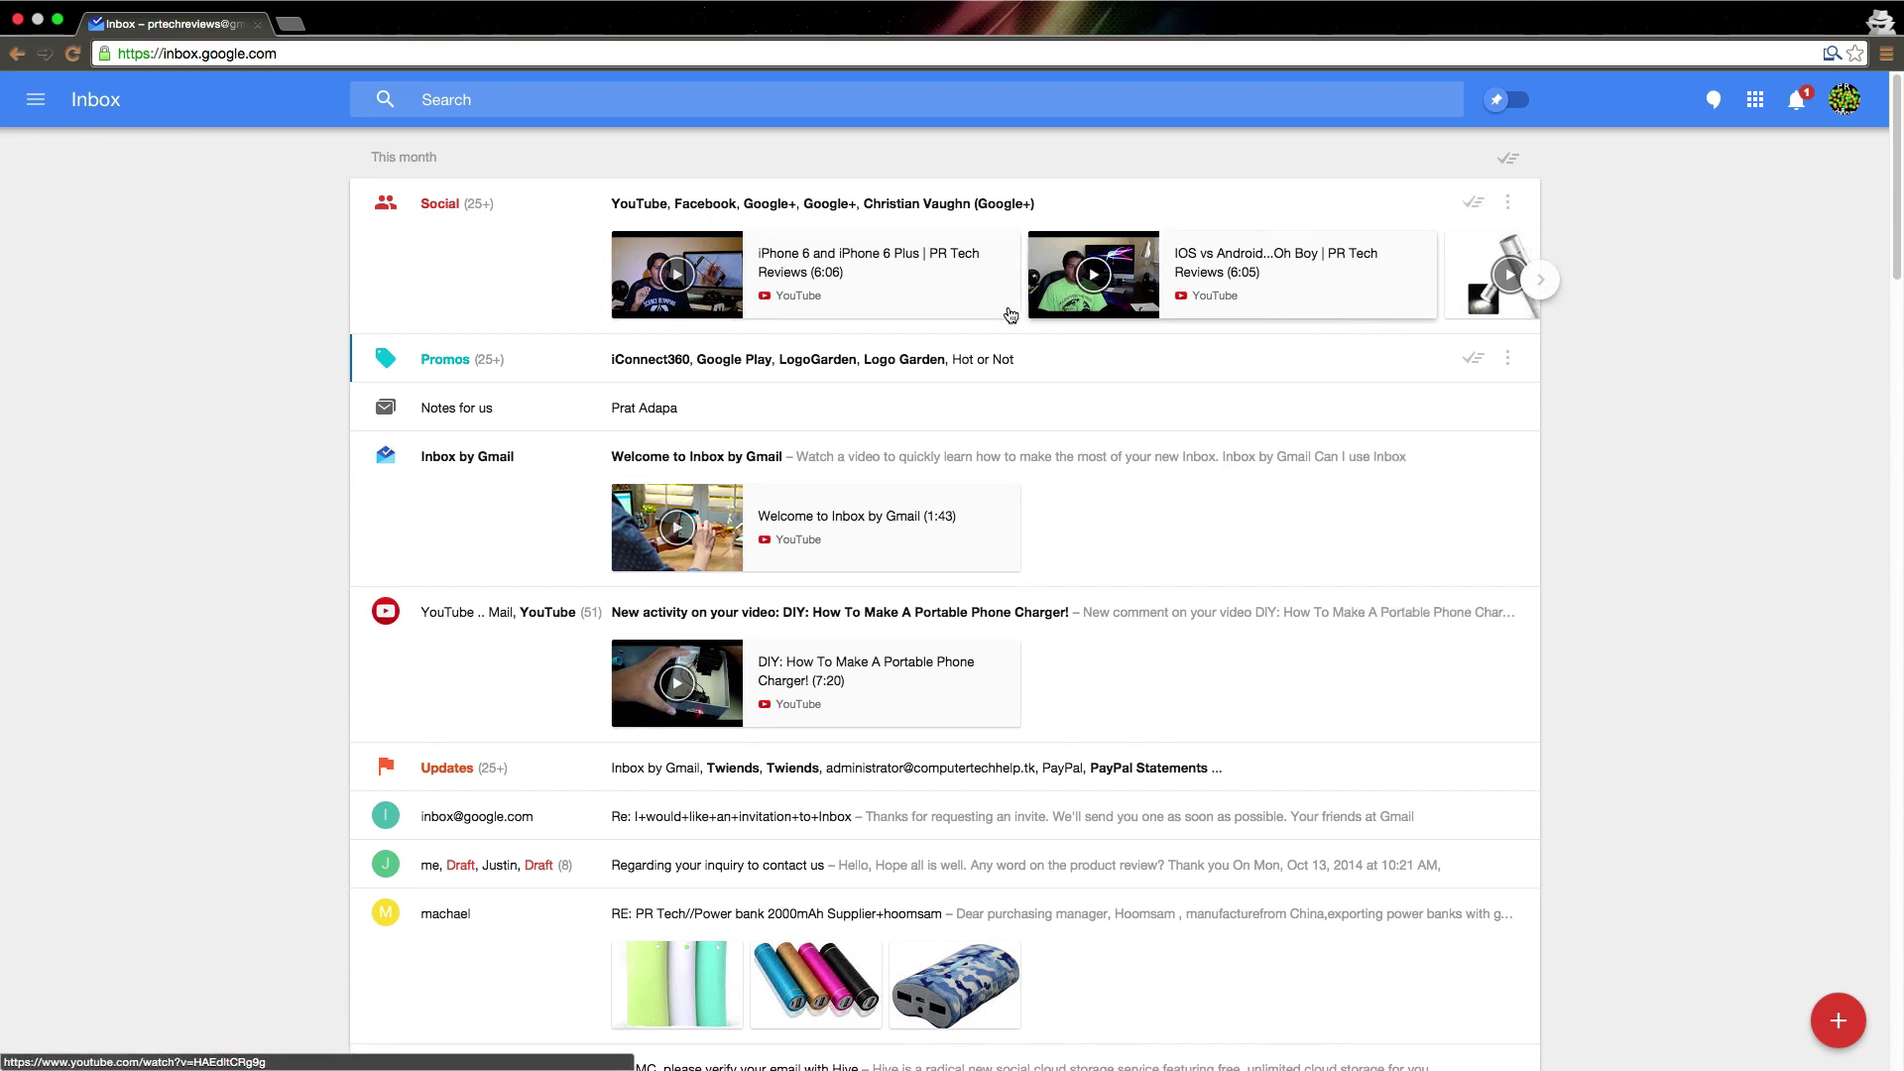
scroll(932, 342, "down", 1)
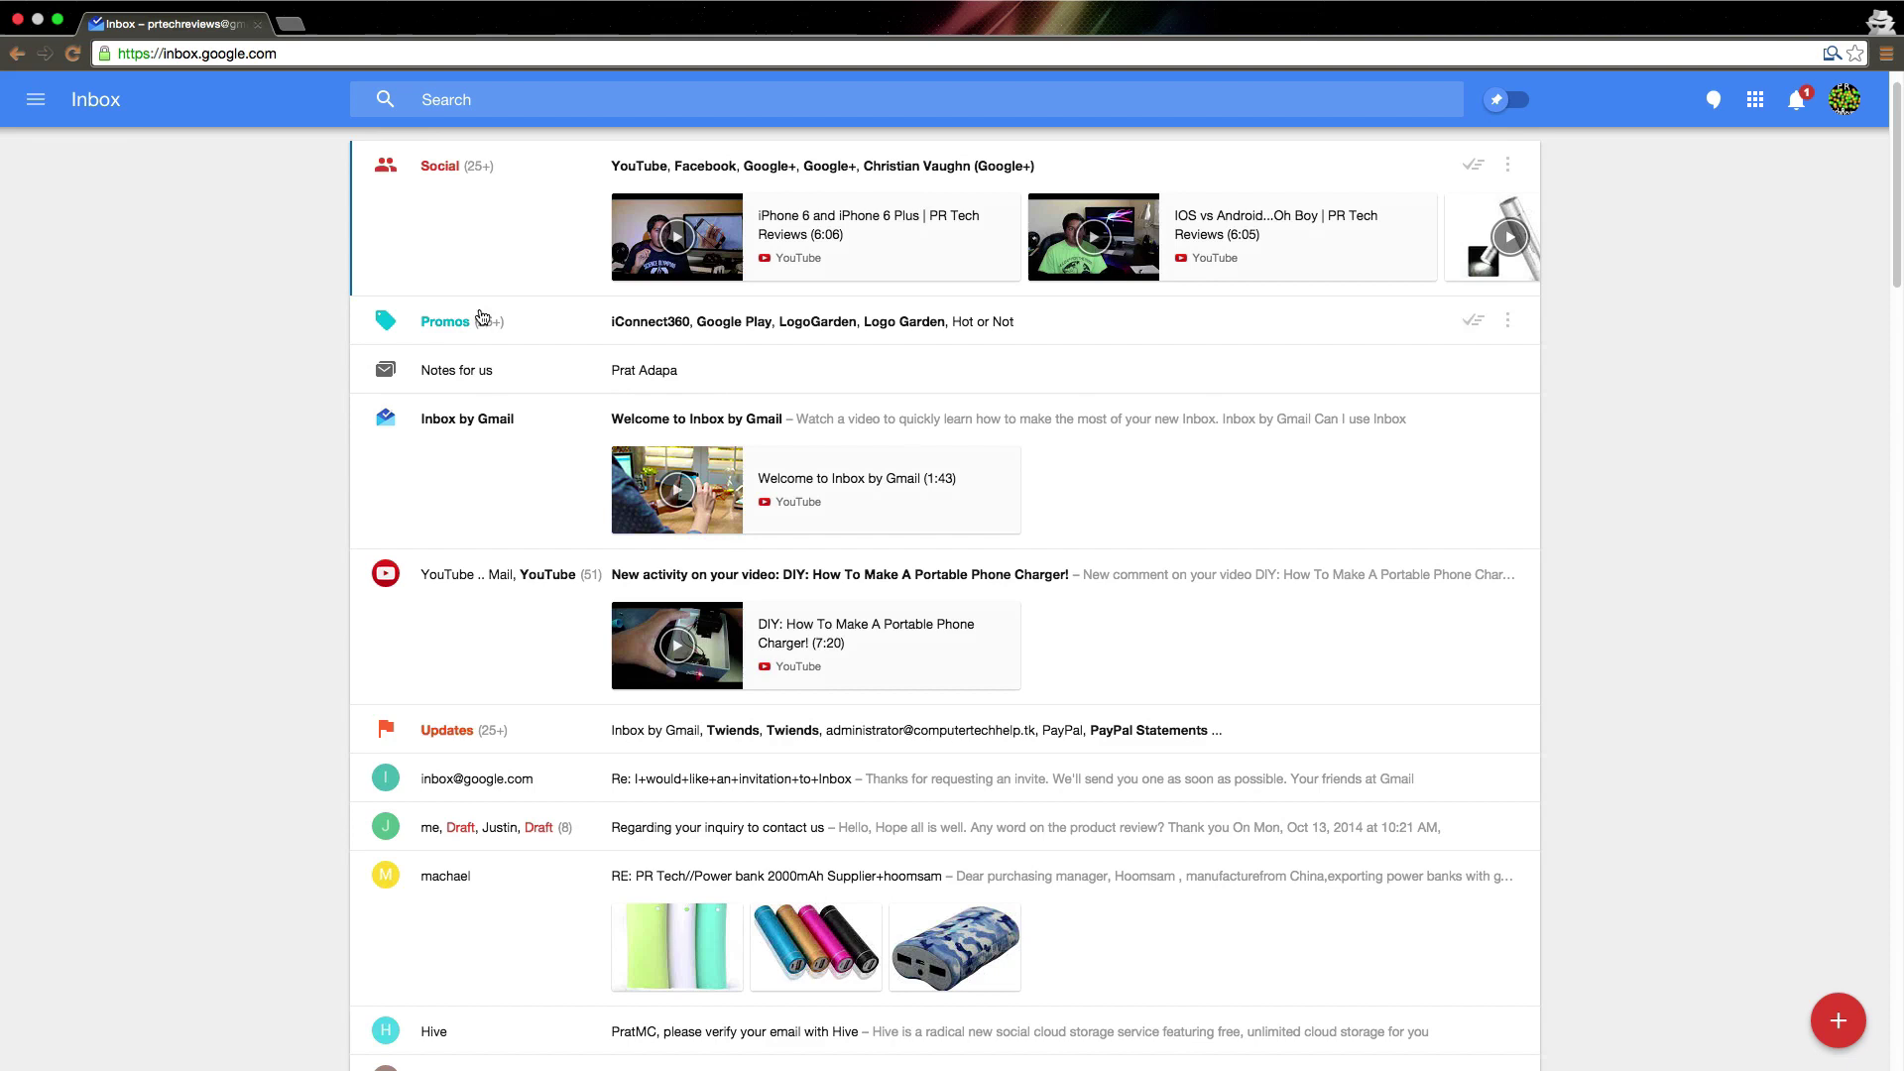
left_click(35, 100)
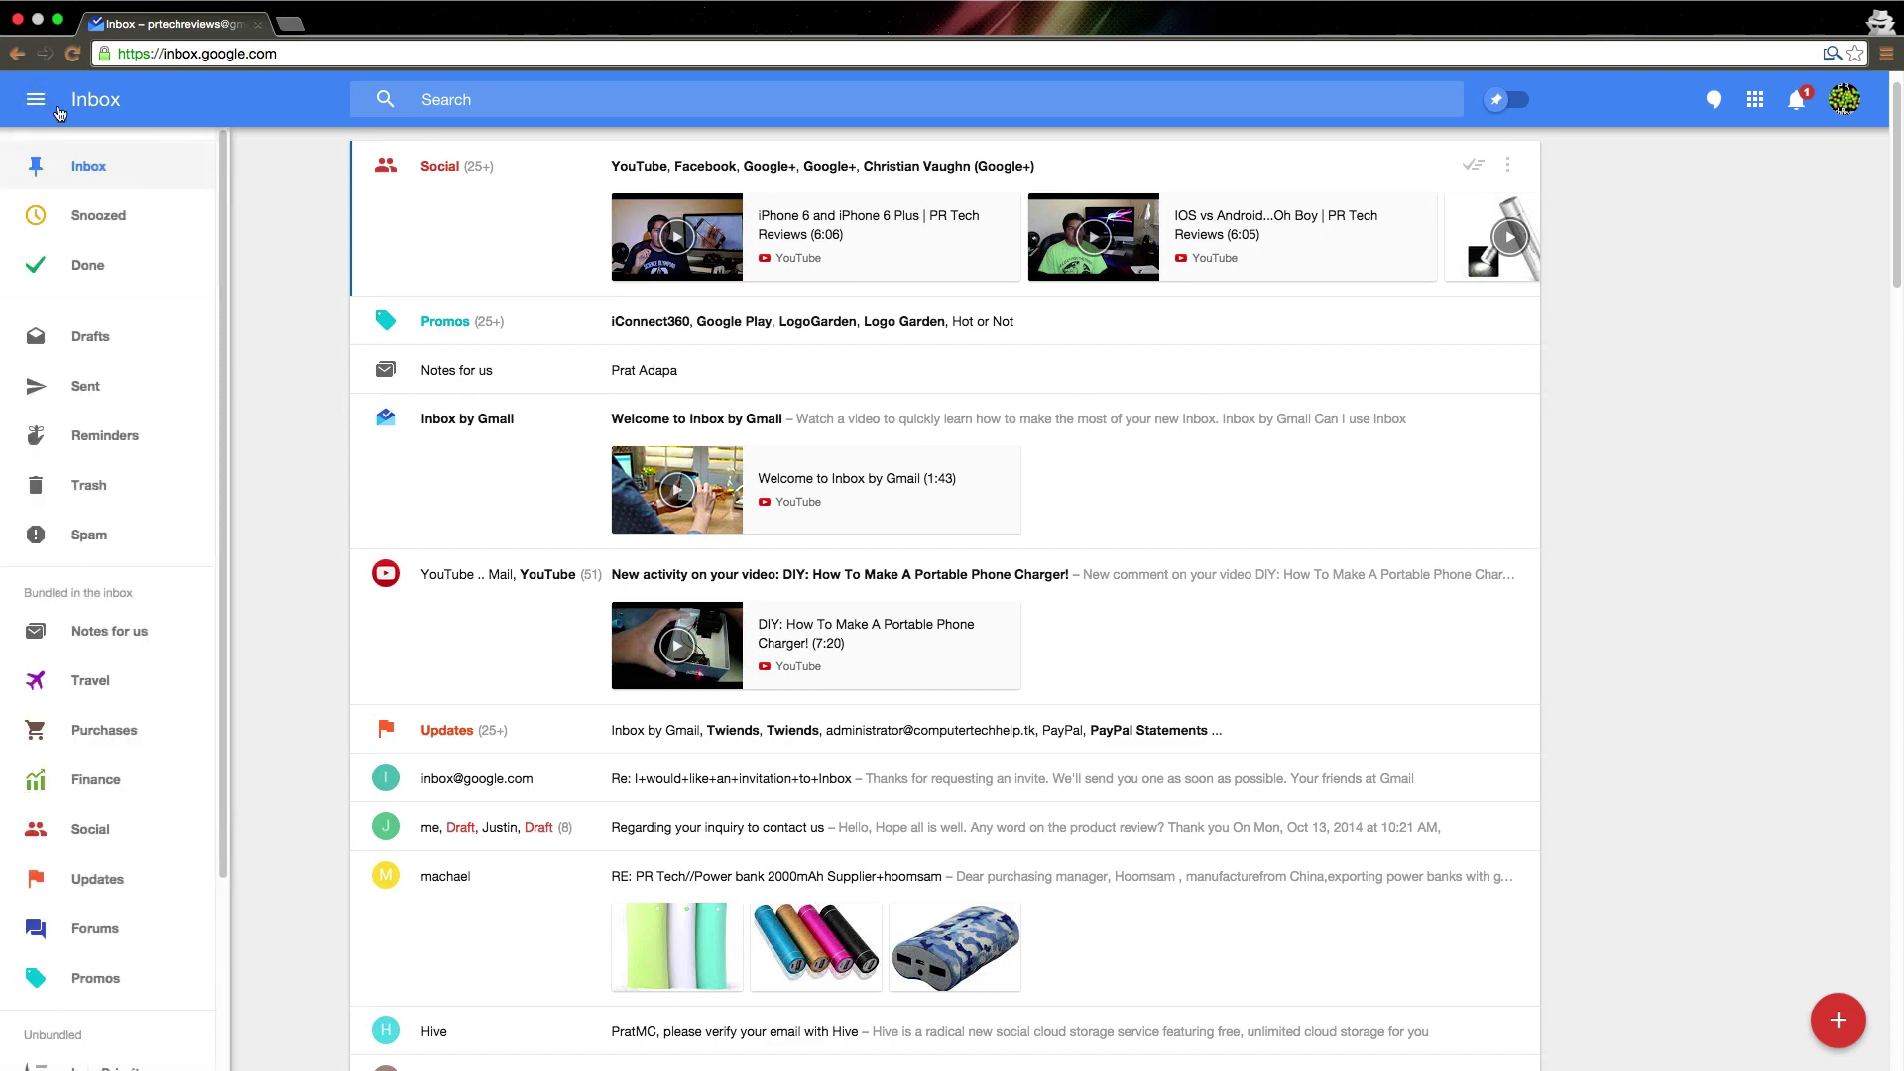
left_click(109, 438)
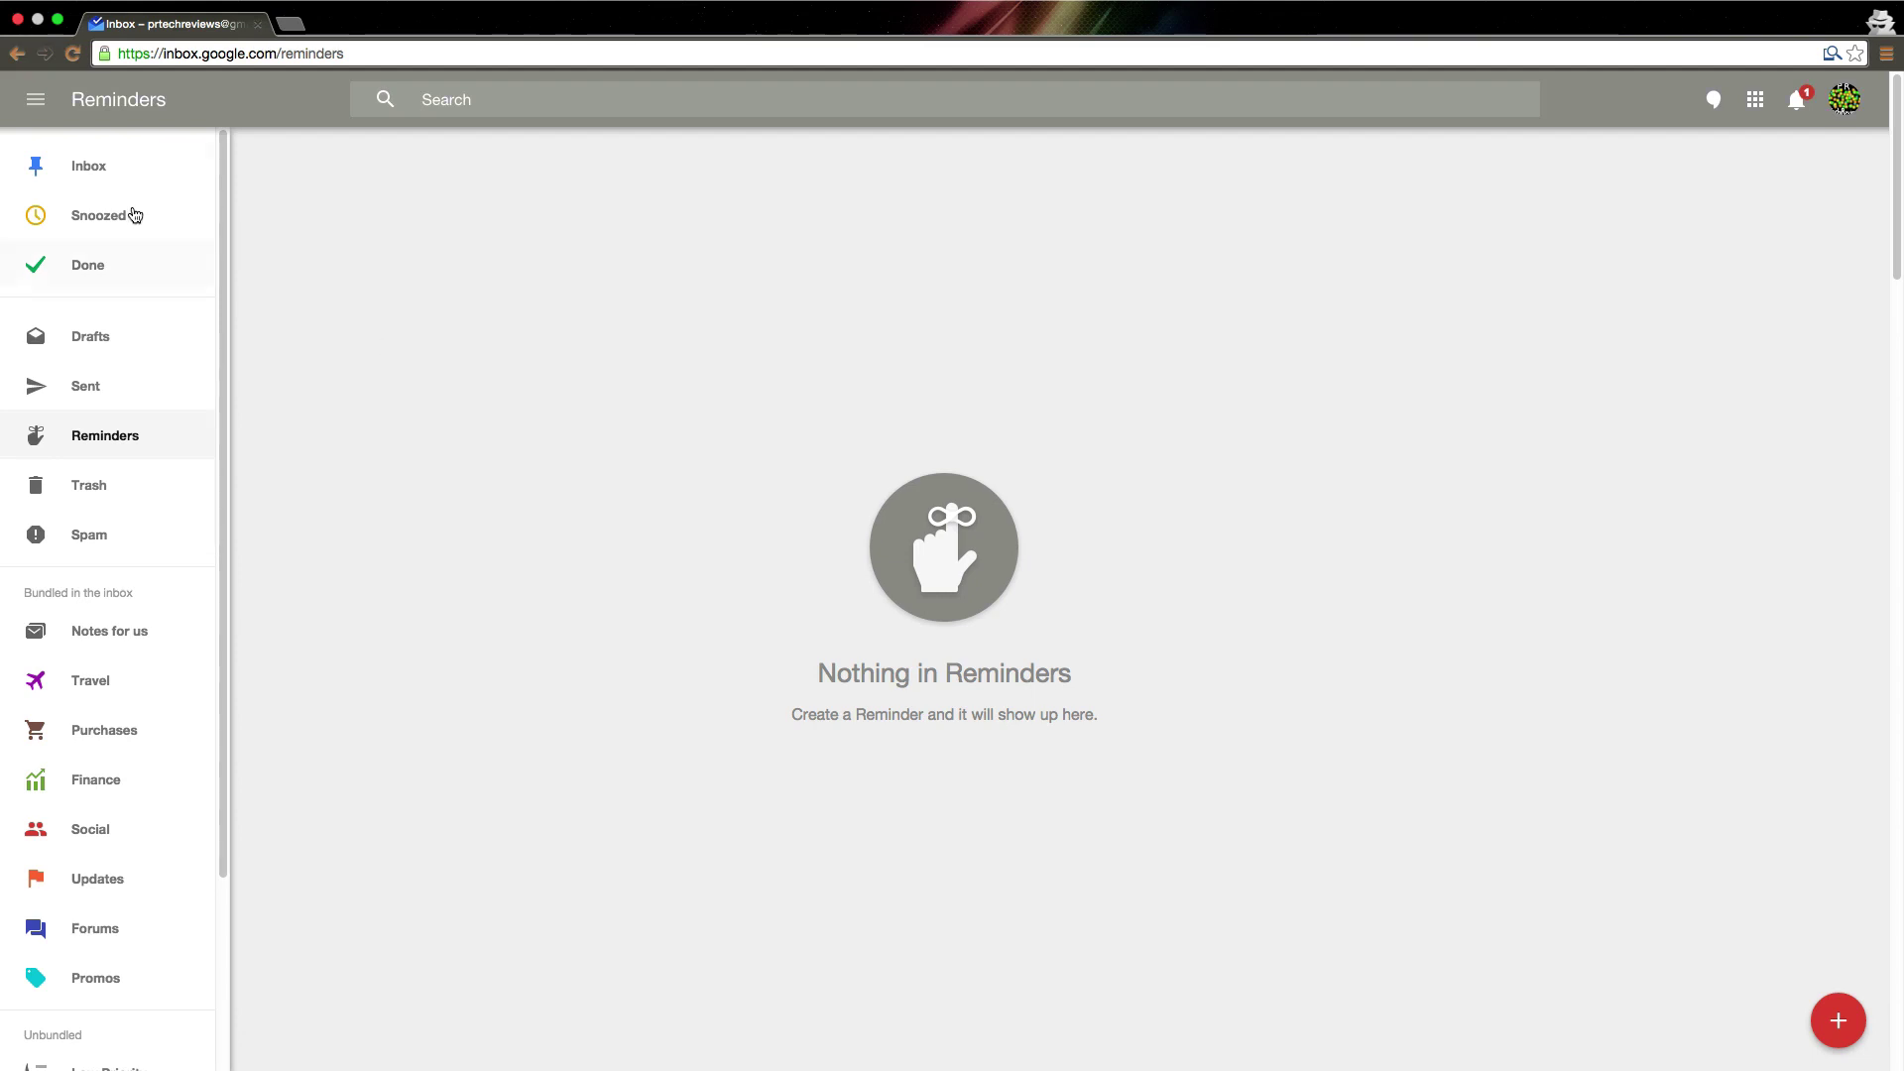
left_click(93, 164)
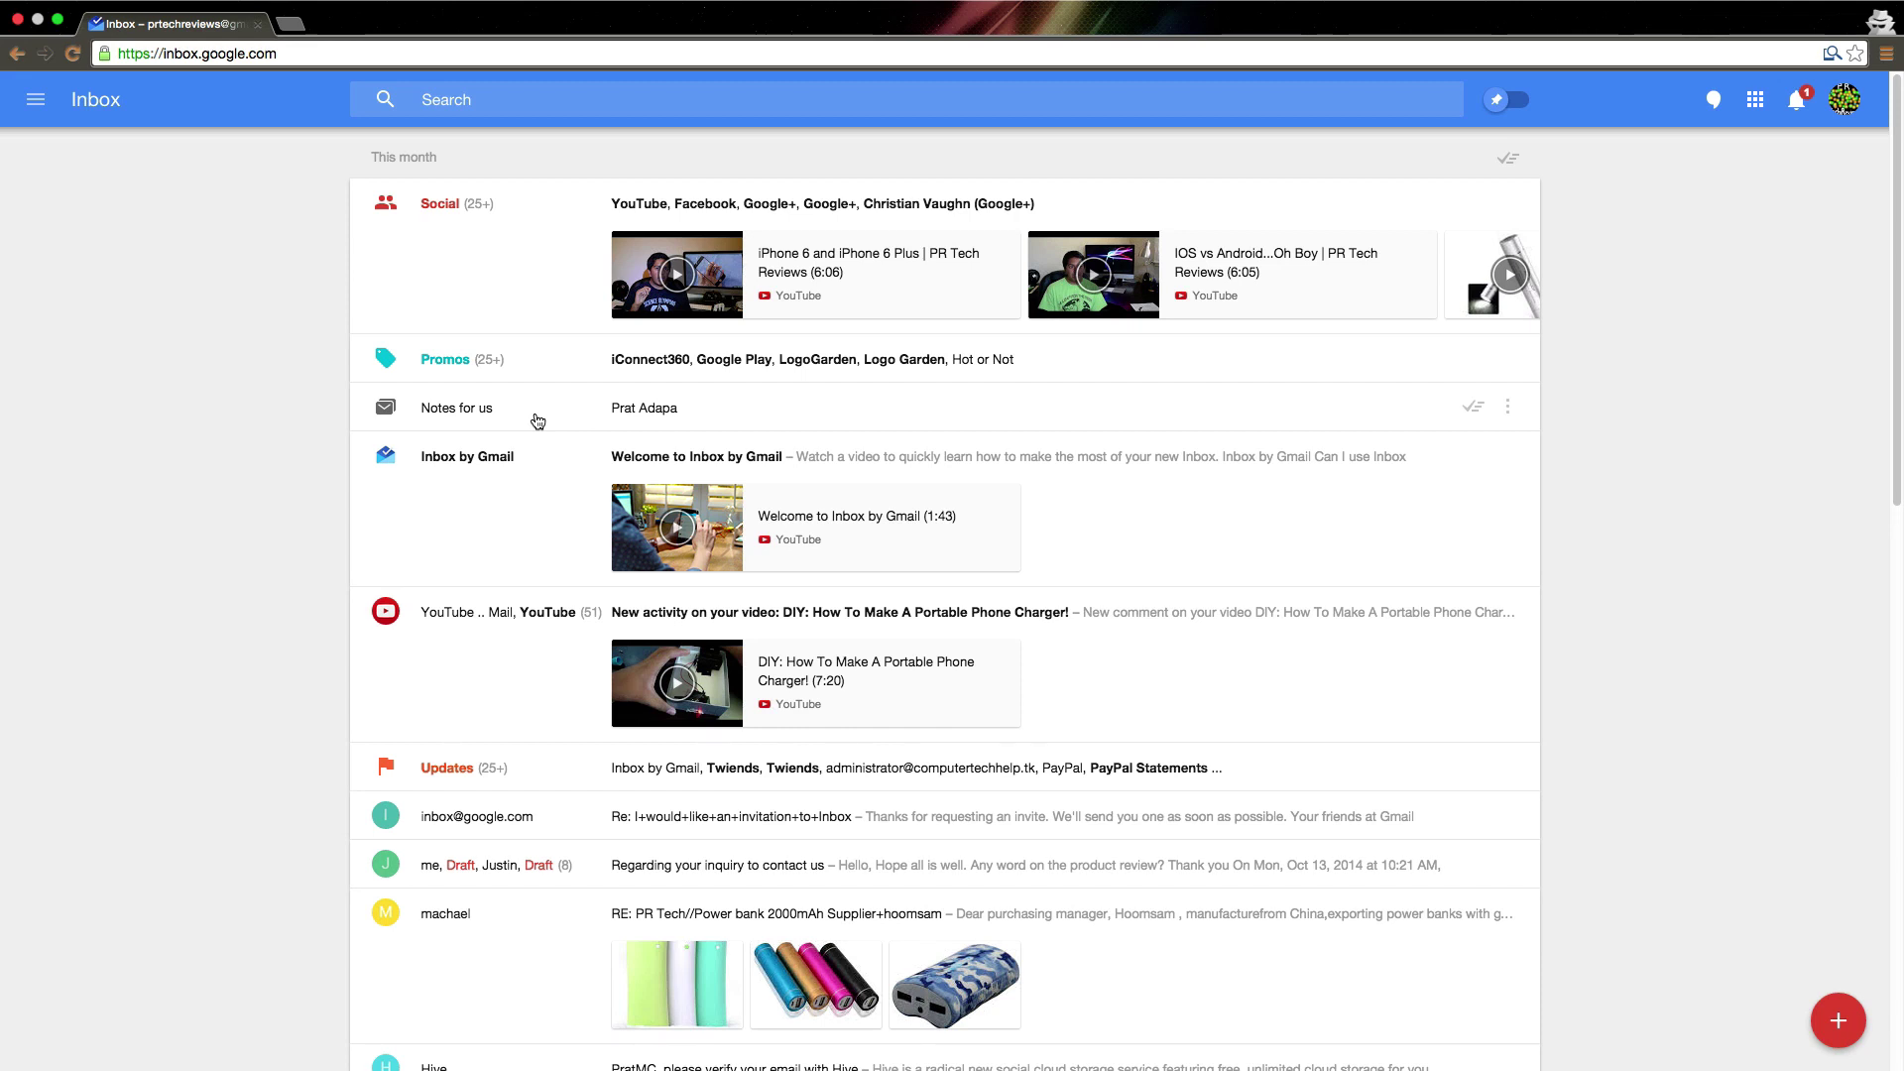
Step: Open the Notes for us bundle from the side drawer and read its 'HI – testing the bundle' message
mouse_move(8, 427)
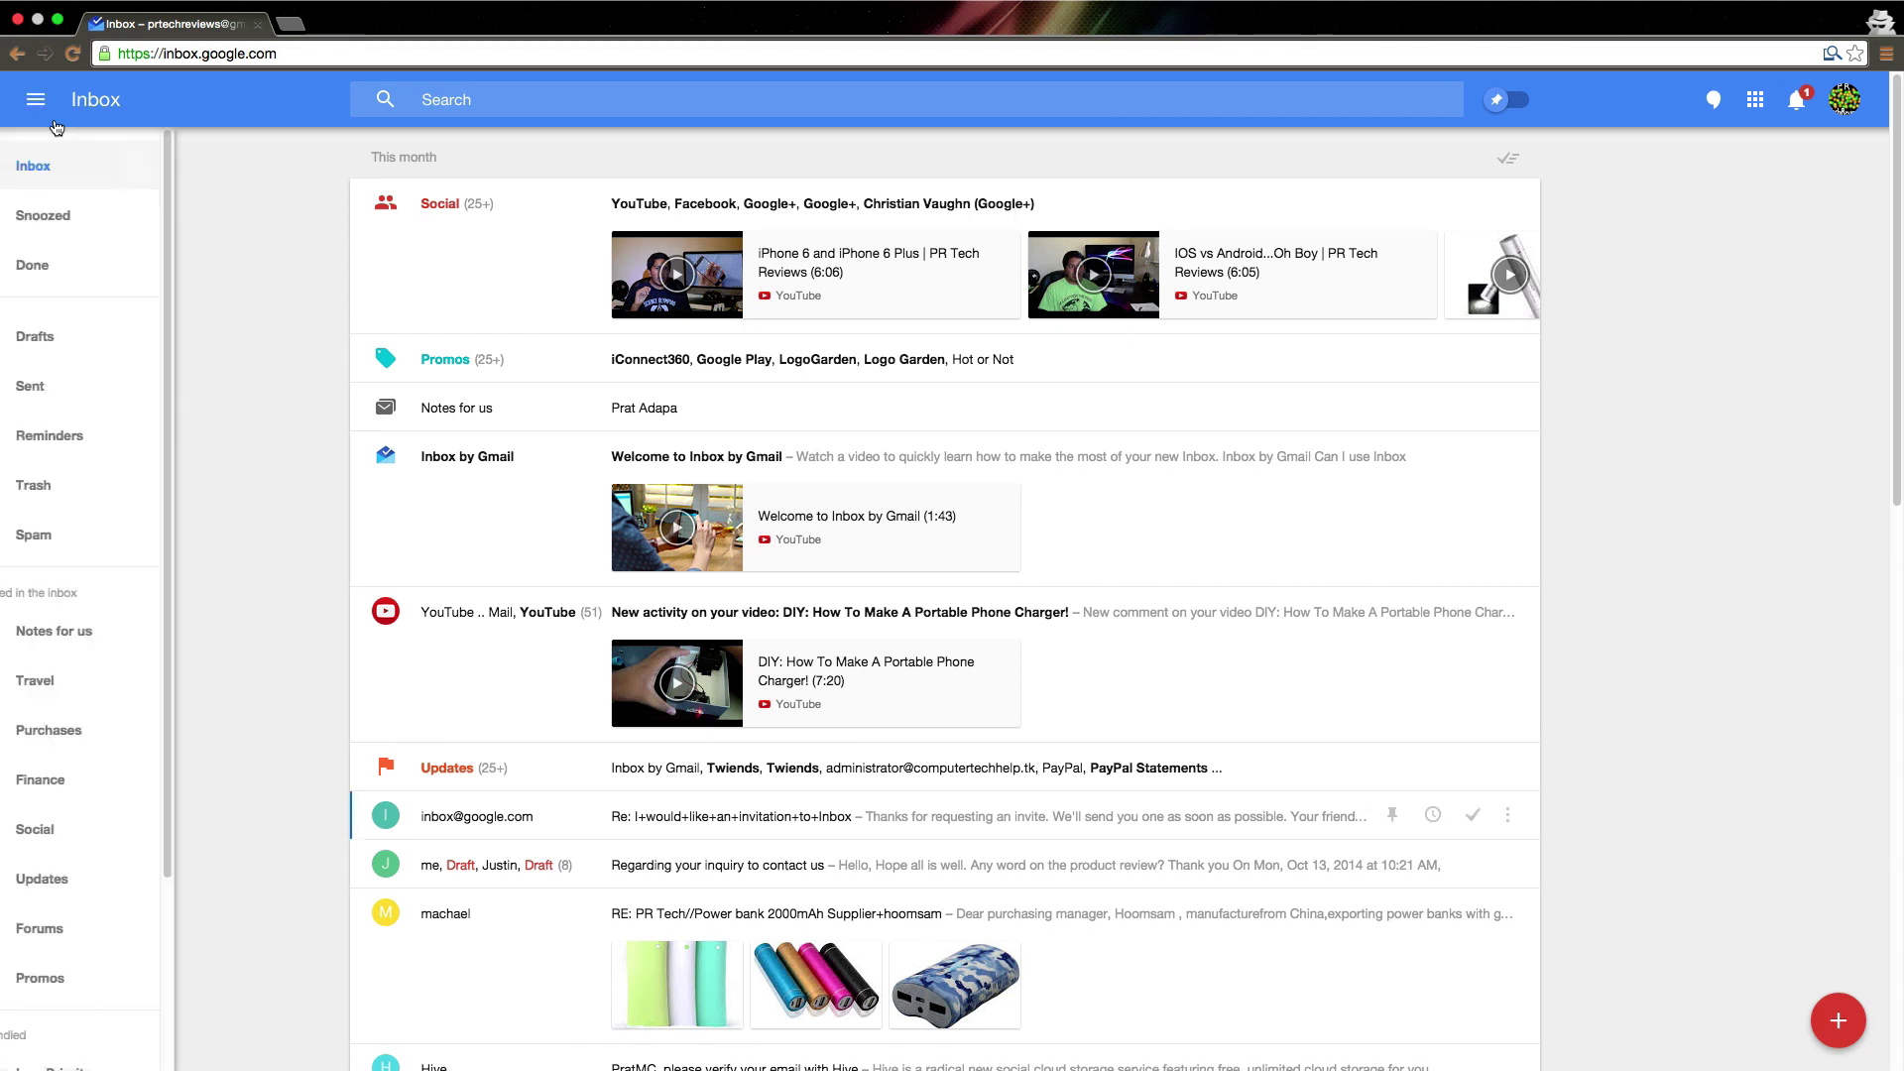
scroll(134, 661, "down", 1)
scroll(134, 662, "down", 3)
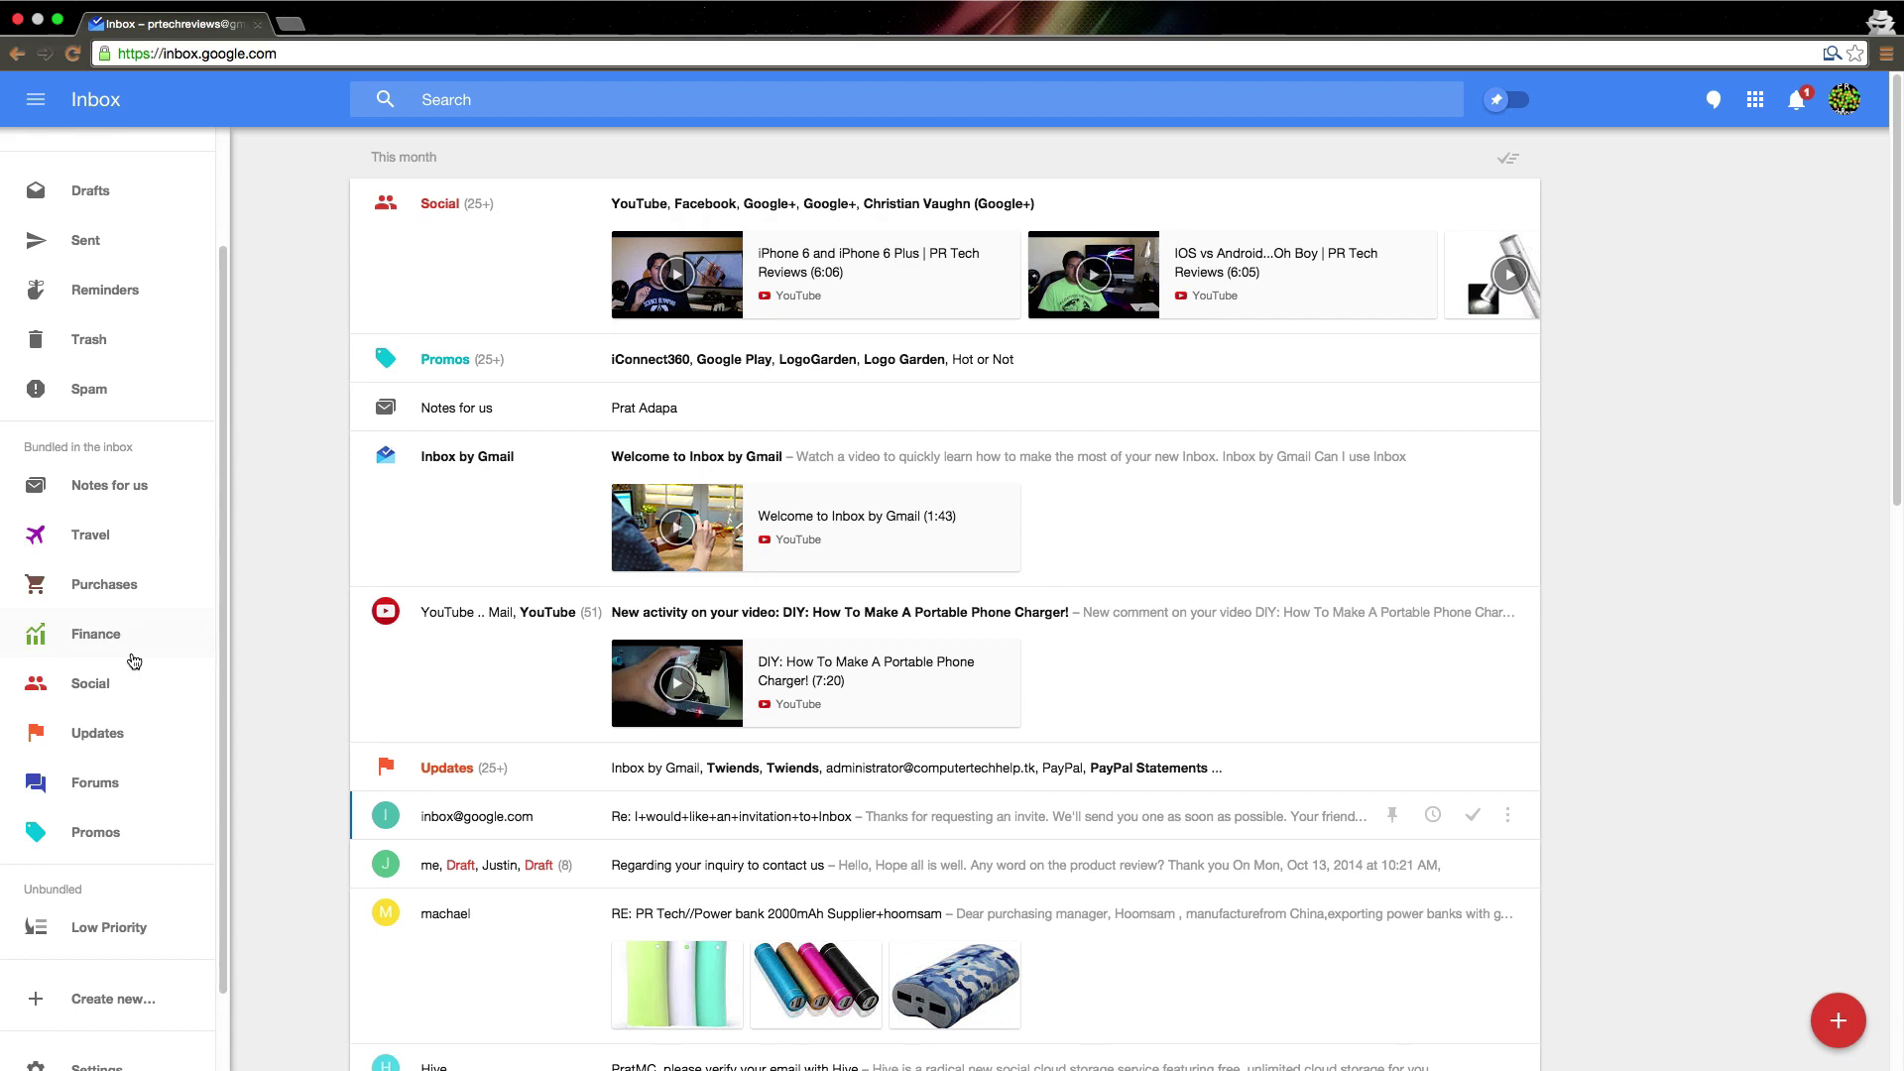
left_click(121, 495)
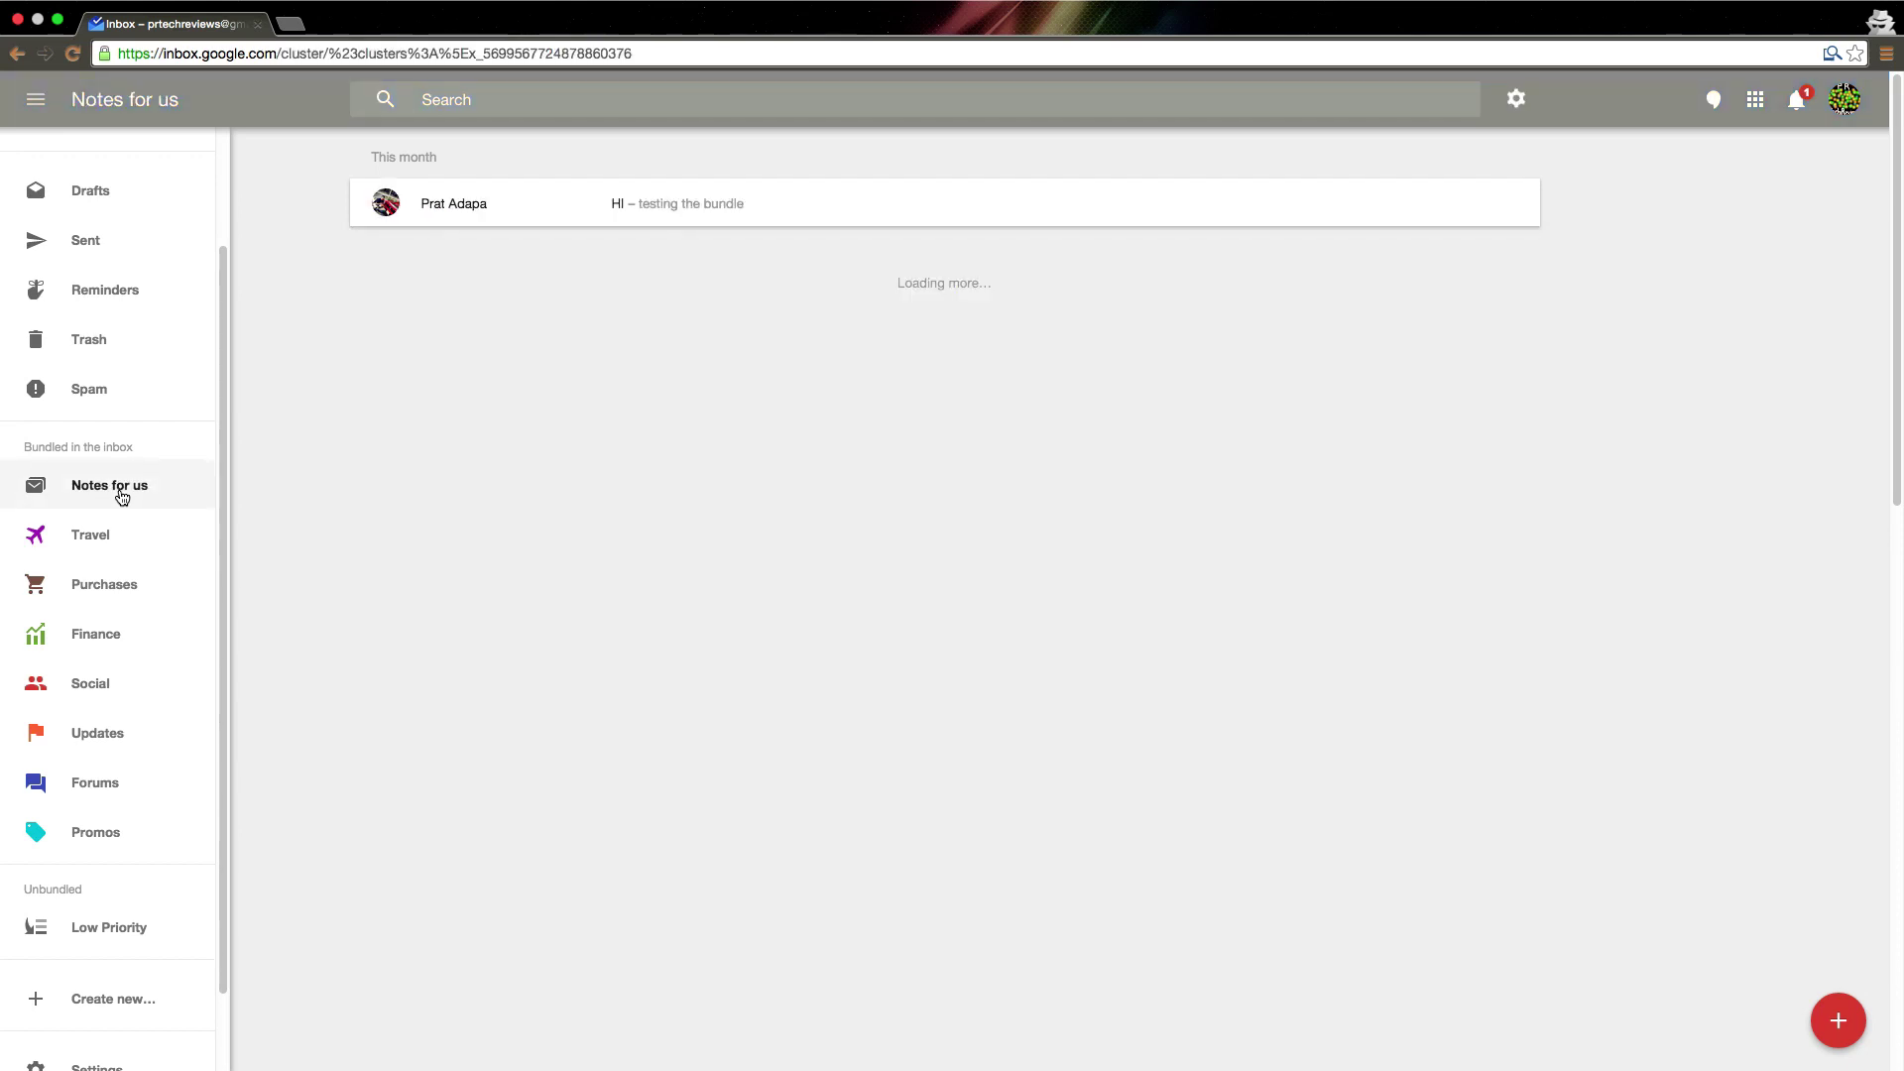
left_click(463, 208)
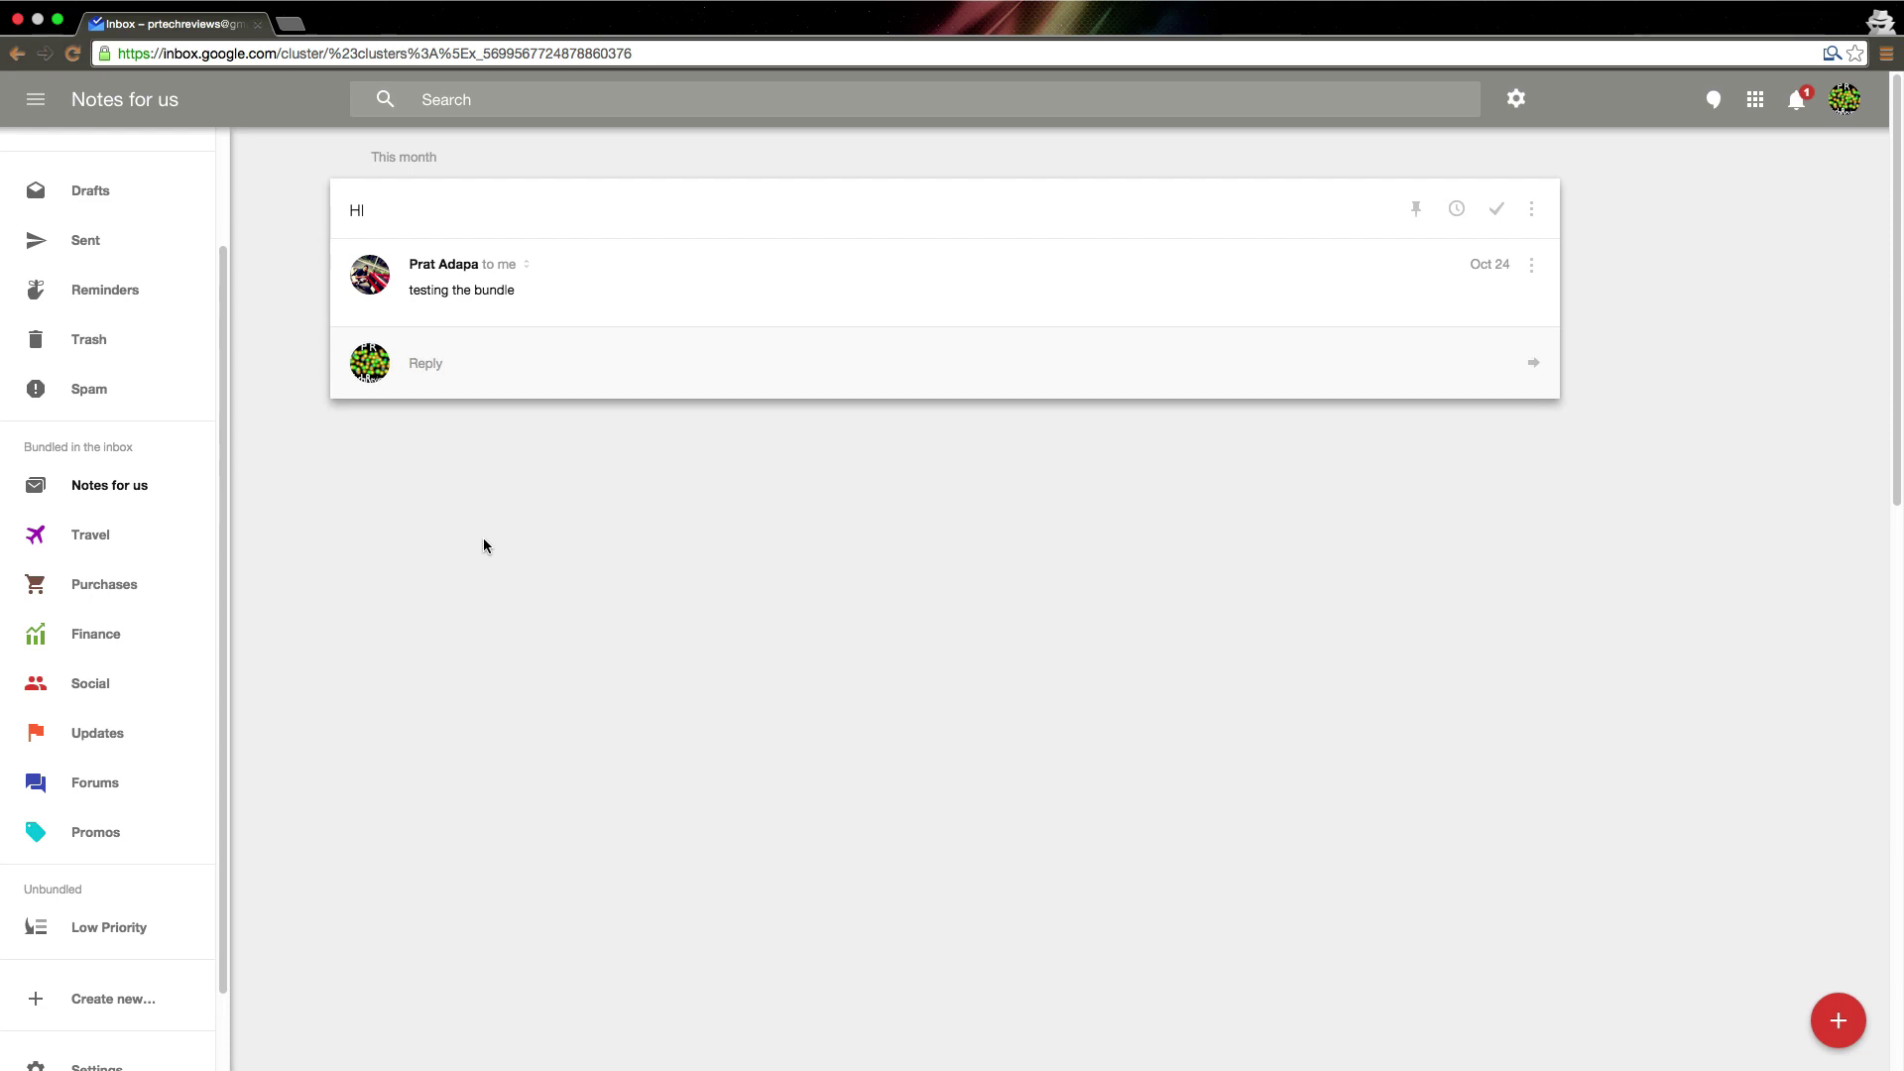
Step: Browse the Purchases, Travel, Finance, Social and Updates bundles, ending on the empty Forums bundle
left_click(150, 604)
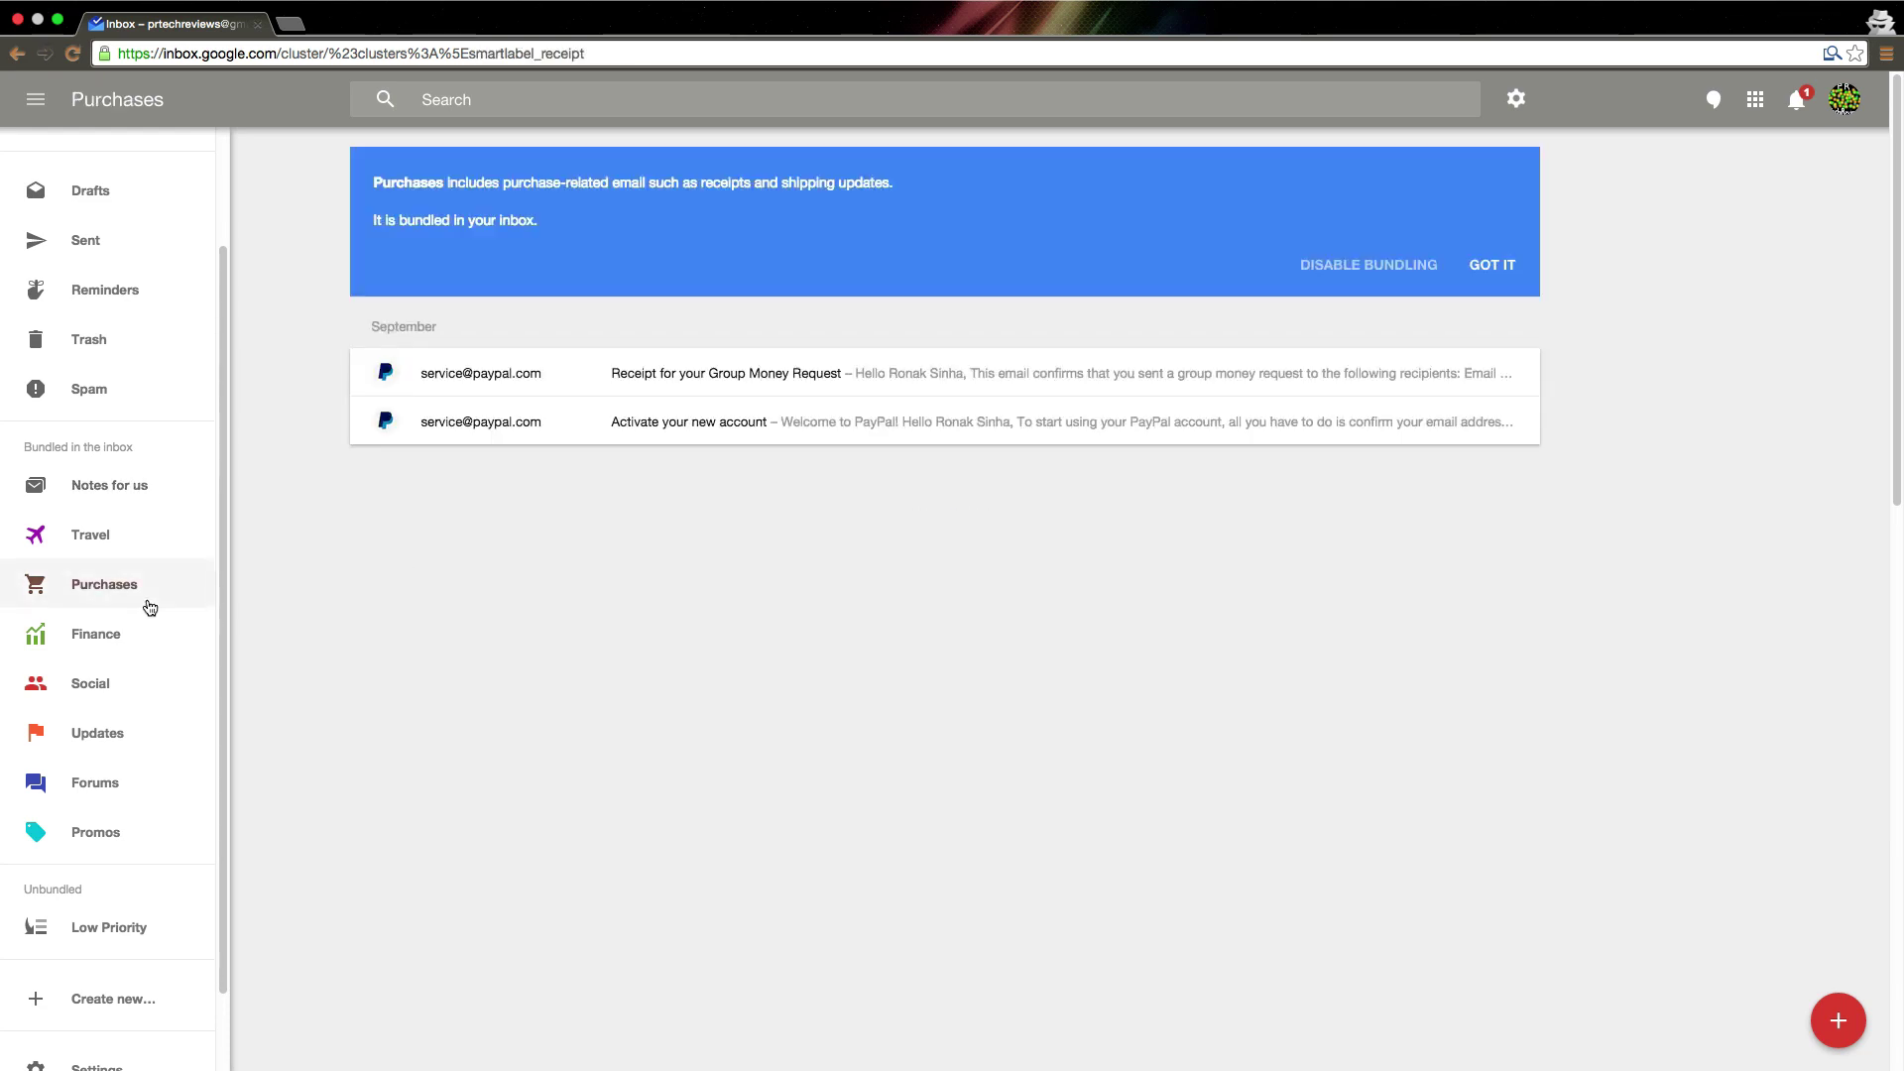
left_click(99, 545)
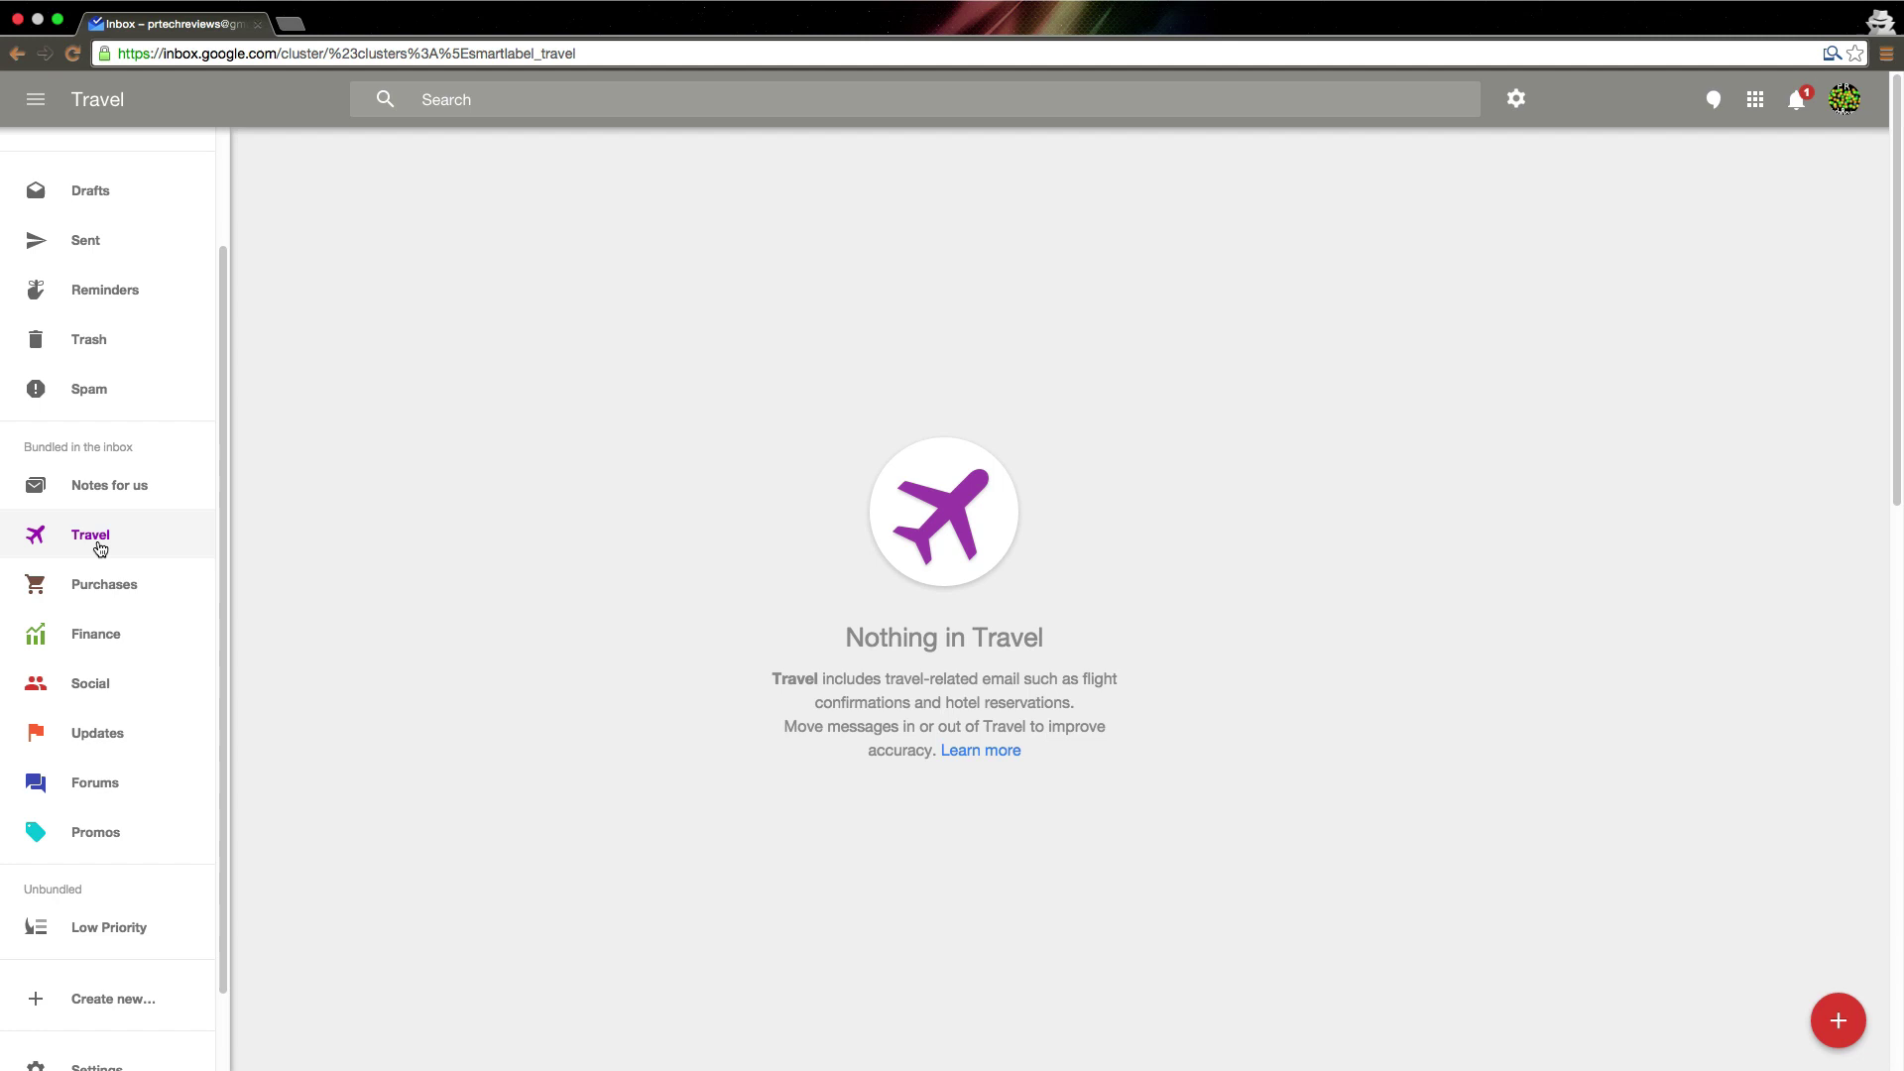
left_click(91, 636)
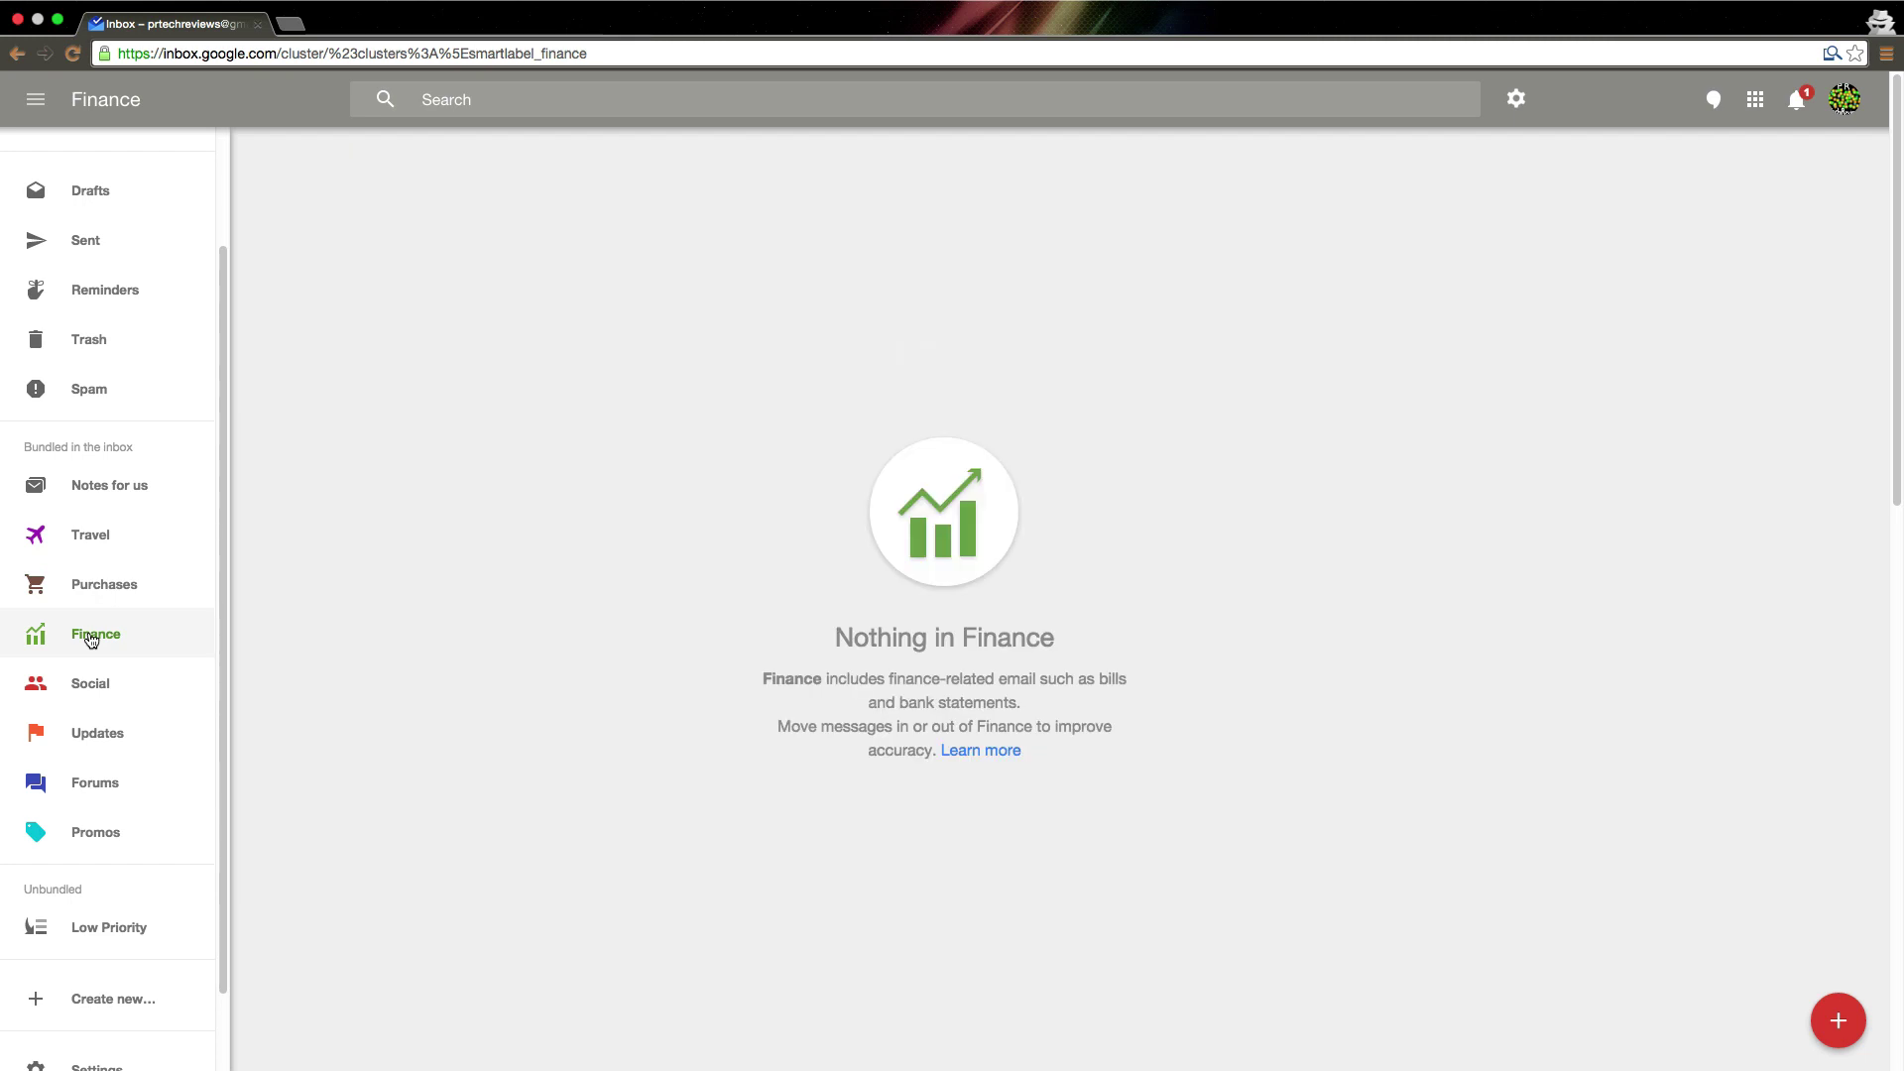
left_click(119, 689)
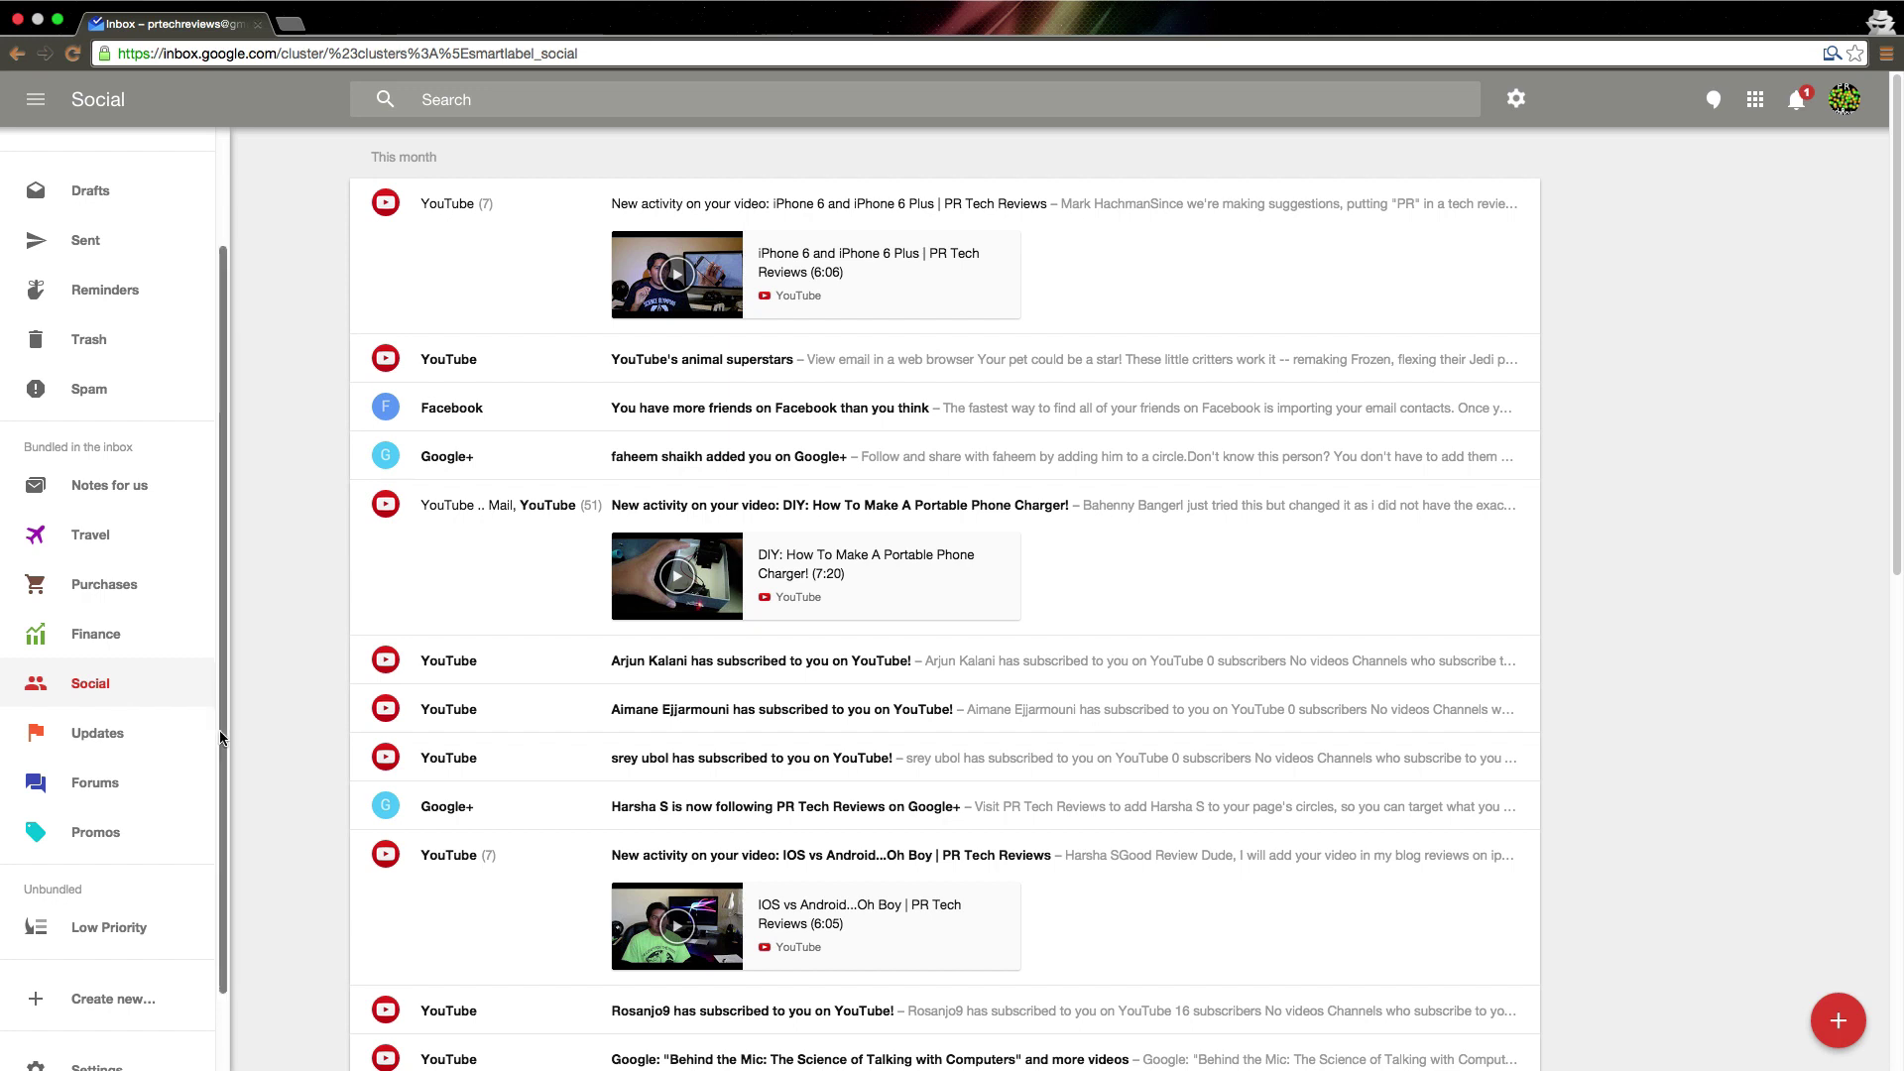
left_click(135, 743)
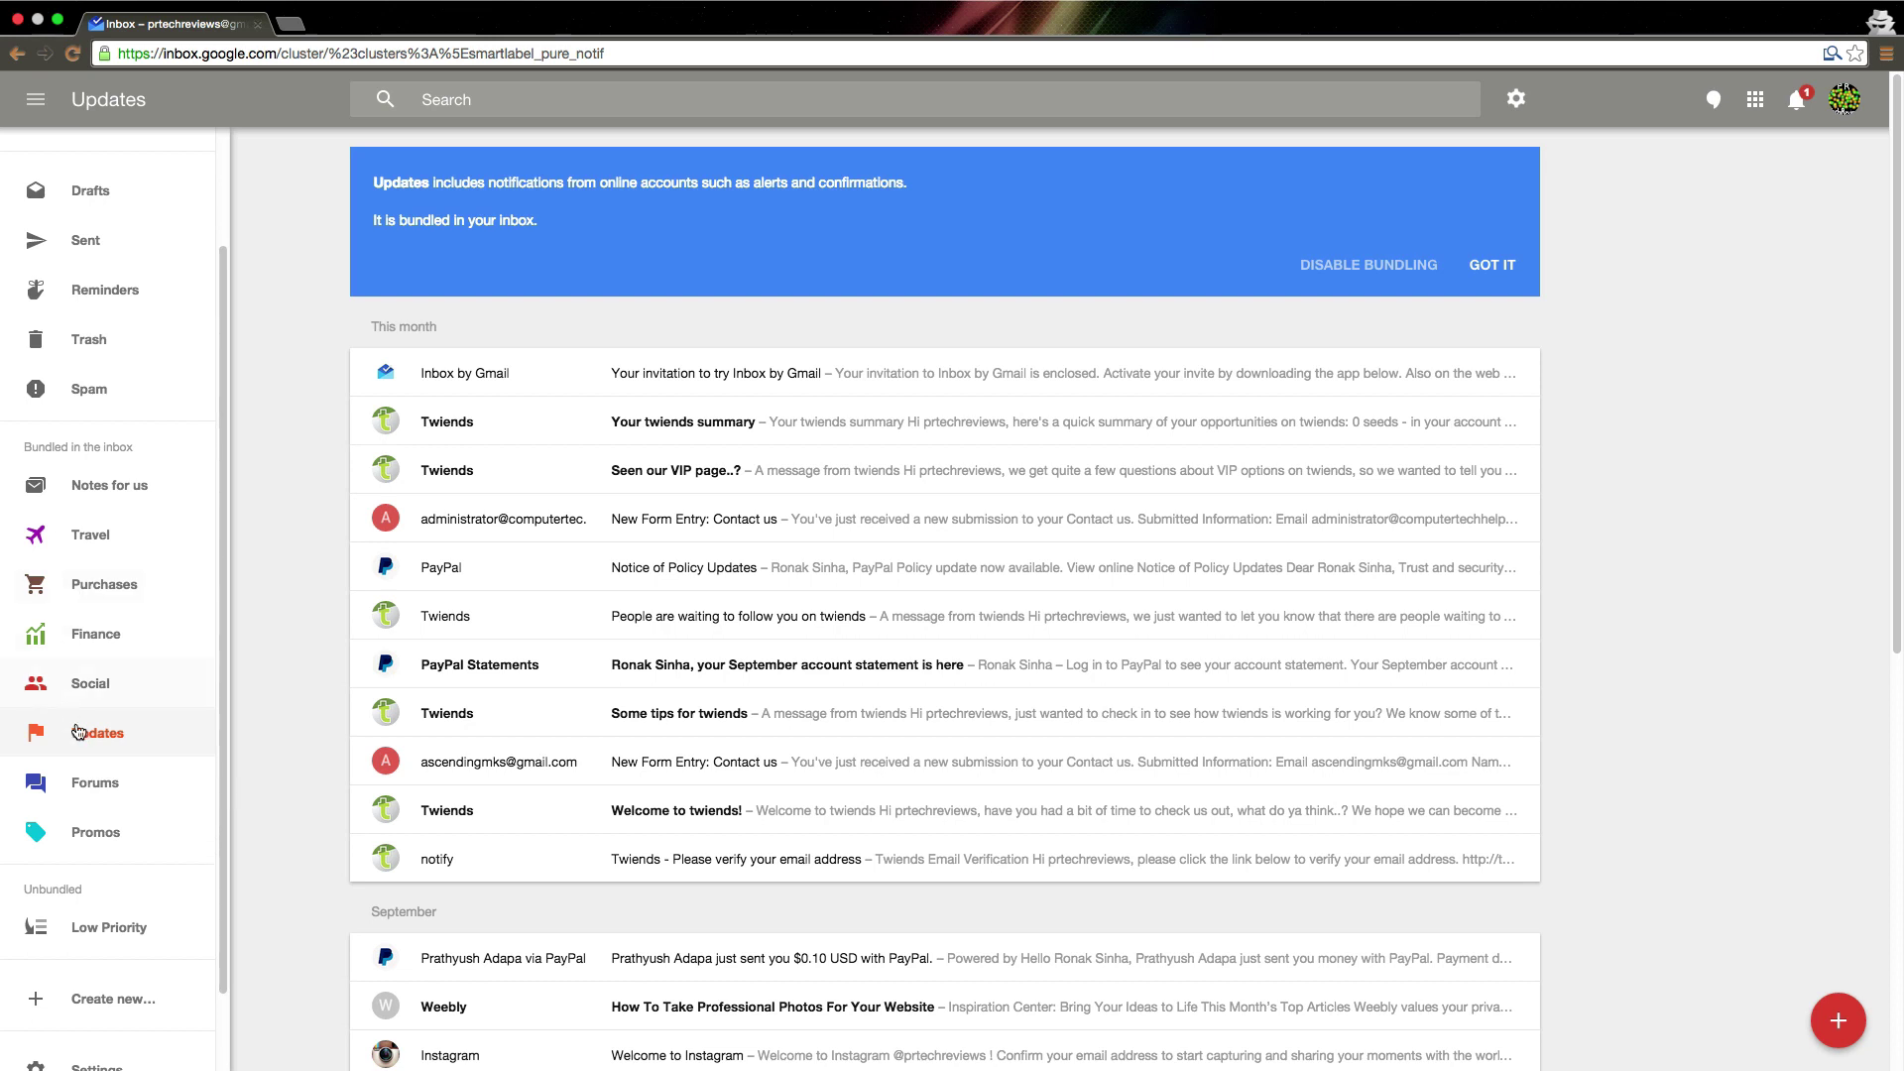
left_click(96, 783)
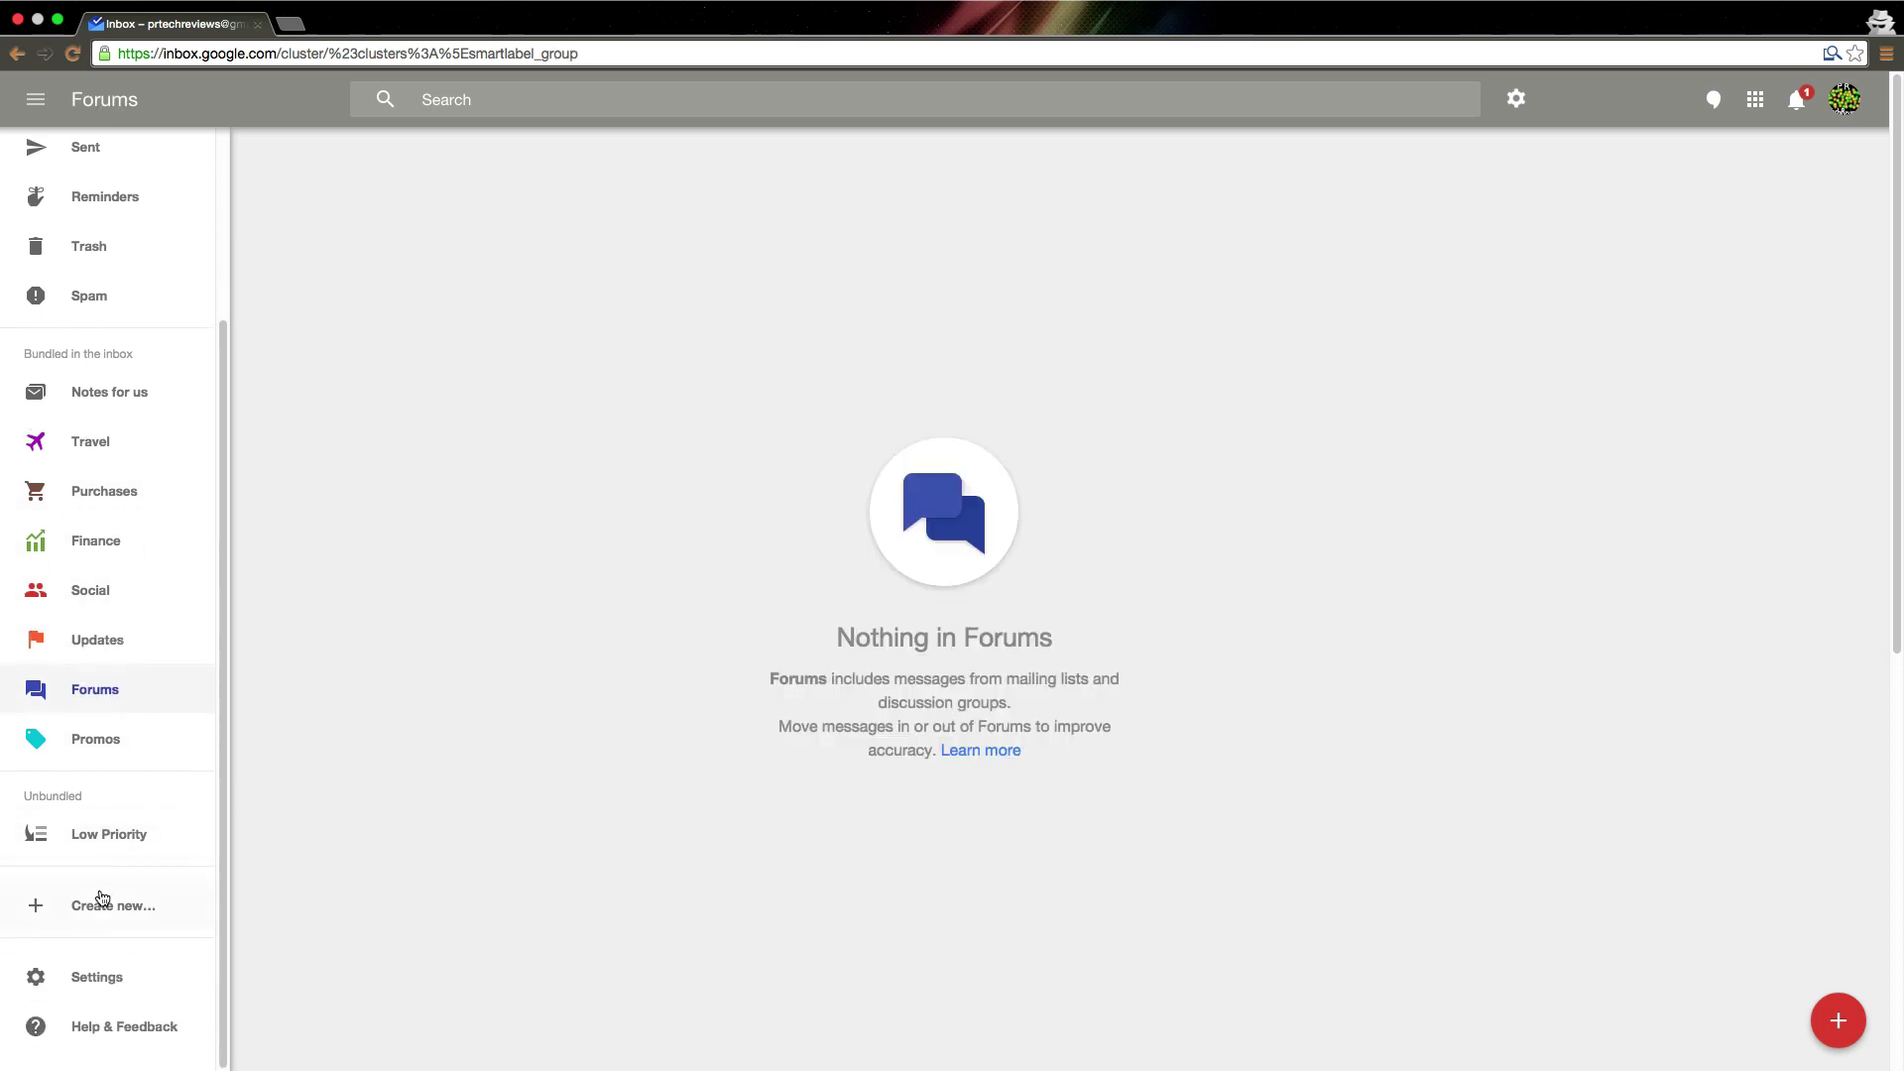
Step: Create a new bundle named 'Test Bundle'
left_click(94, 909)
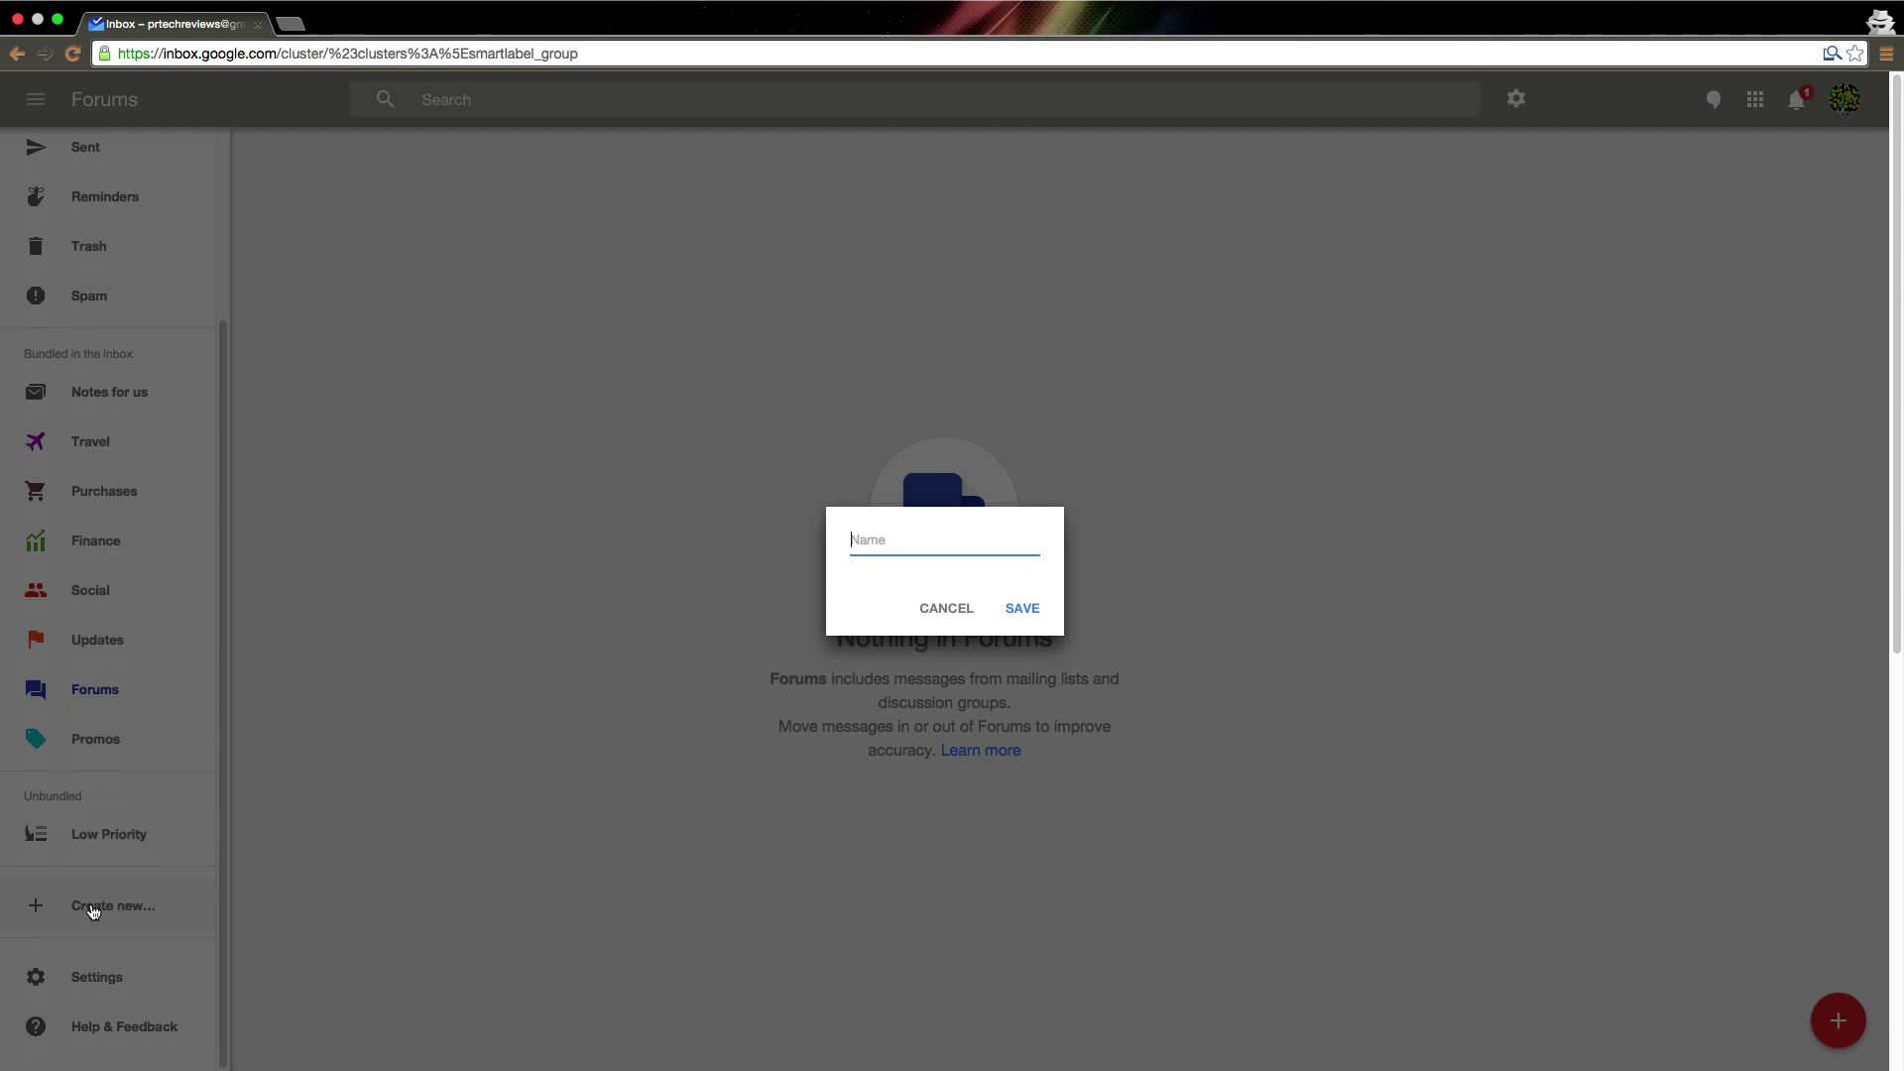
type("Test Bundle")
key("Return")
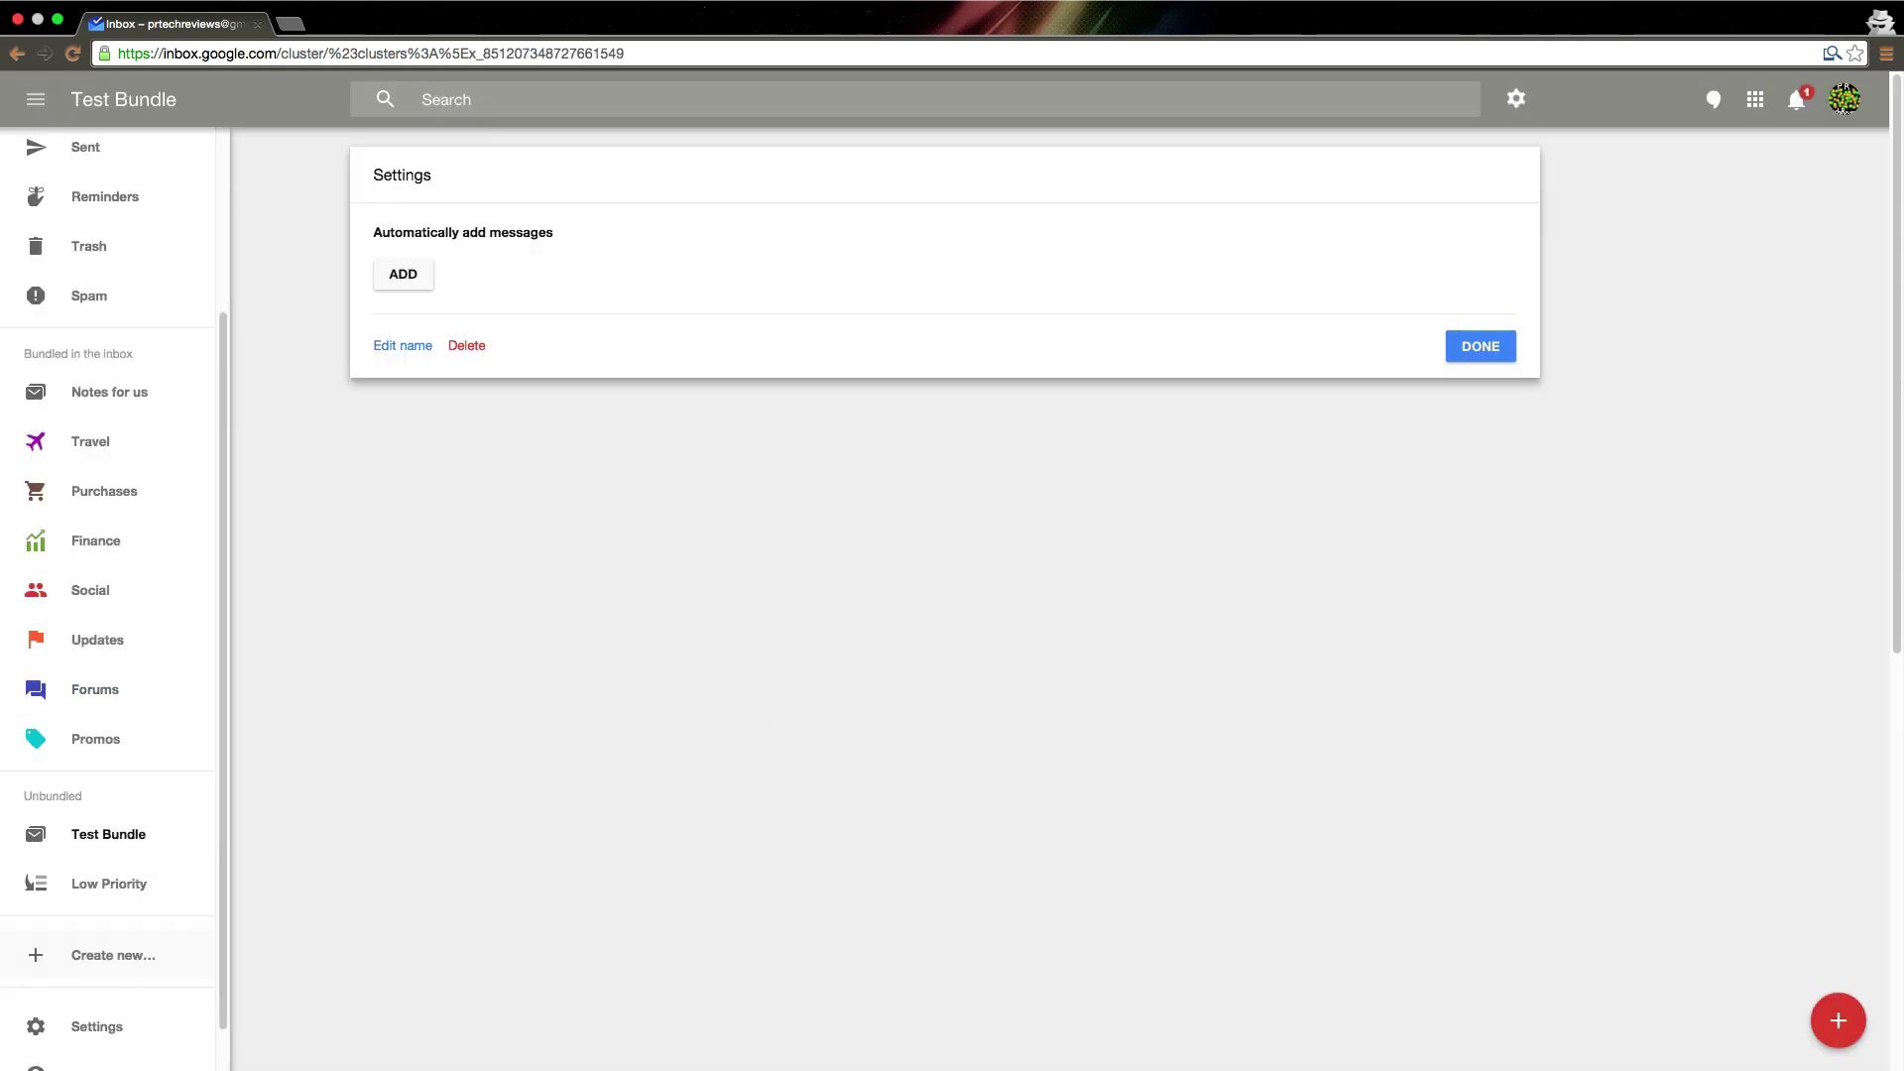
Step: Add and save a rule collecting mail from the chosen contact with subject 'i like pie'
left_click(421, 284)
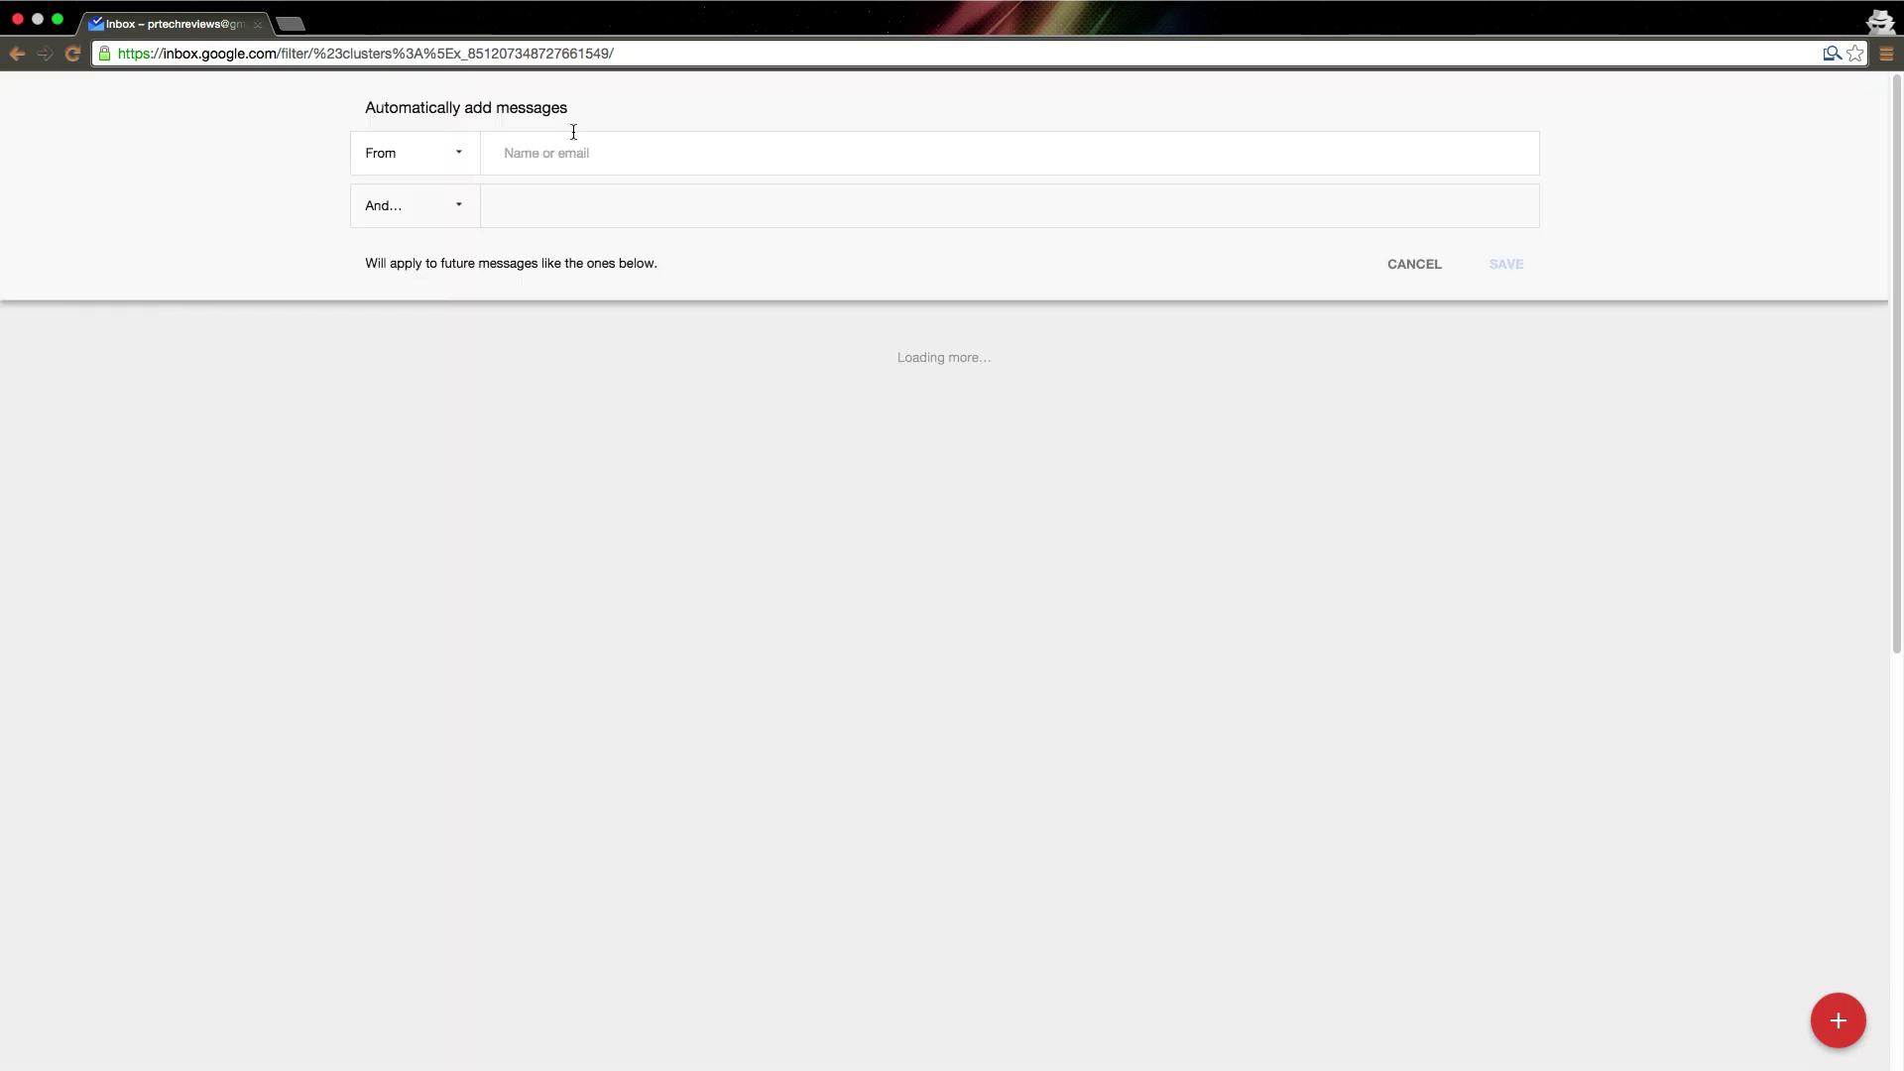
left_click(421, 209)
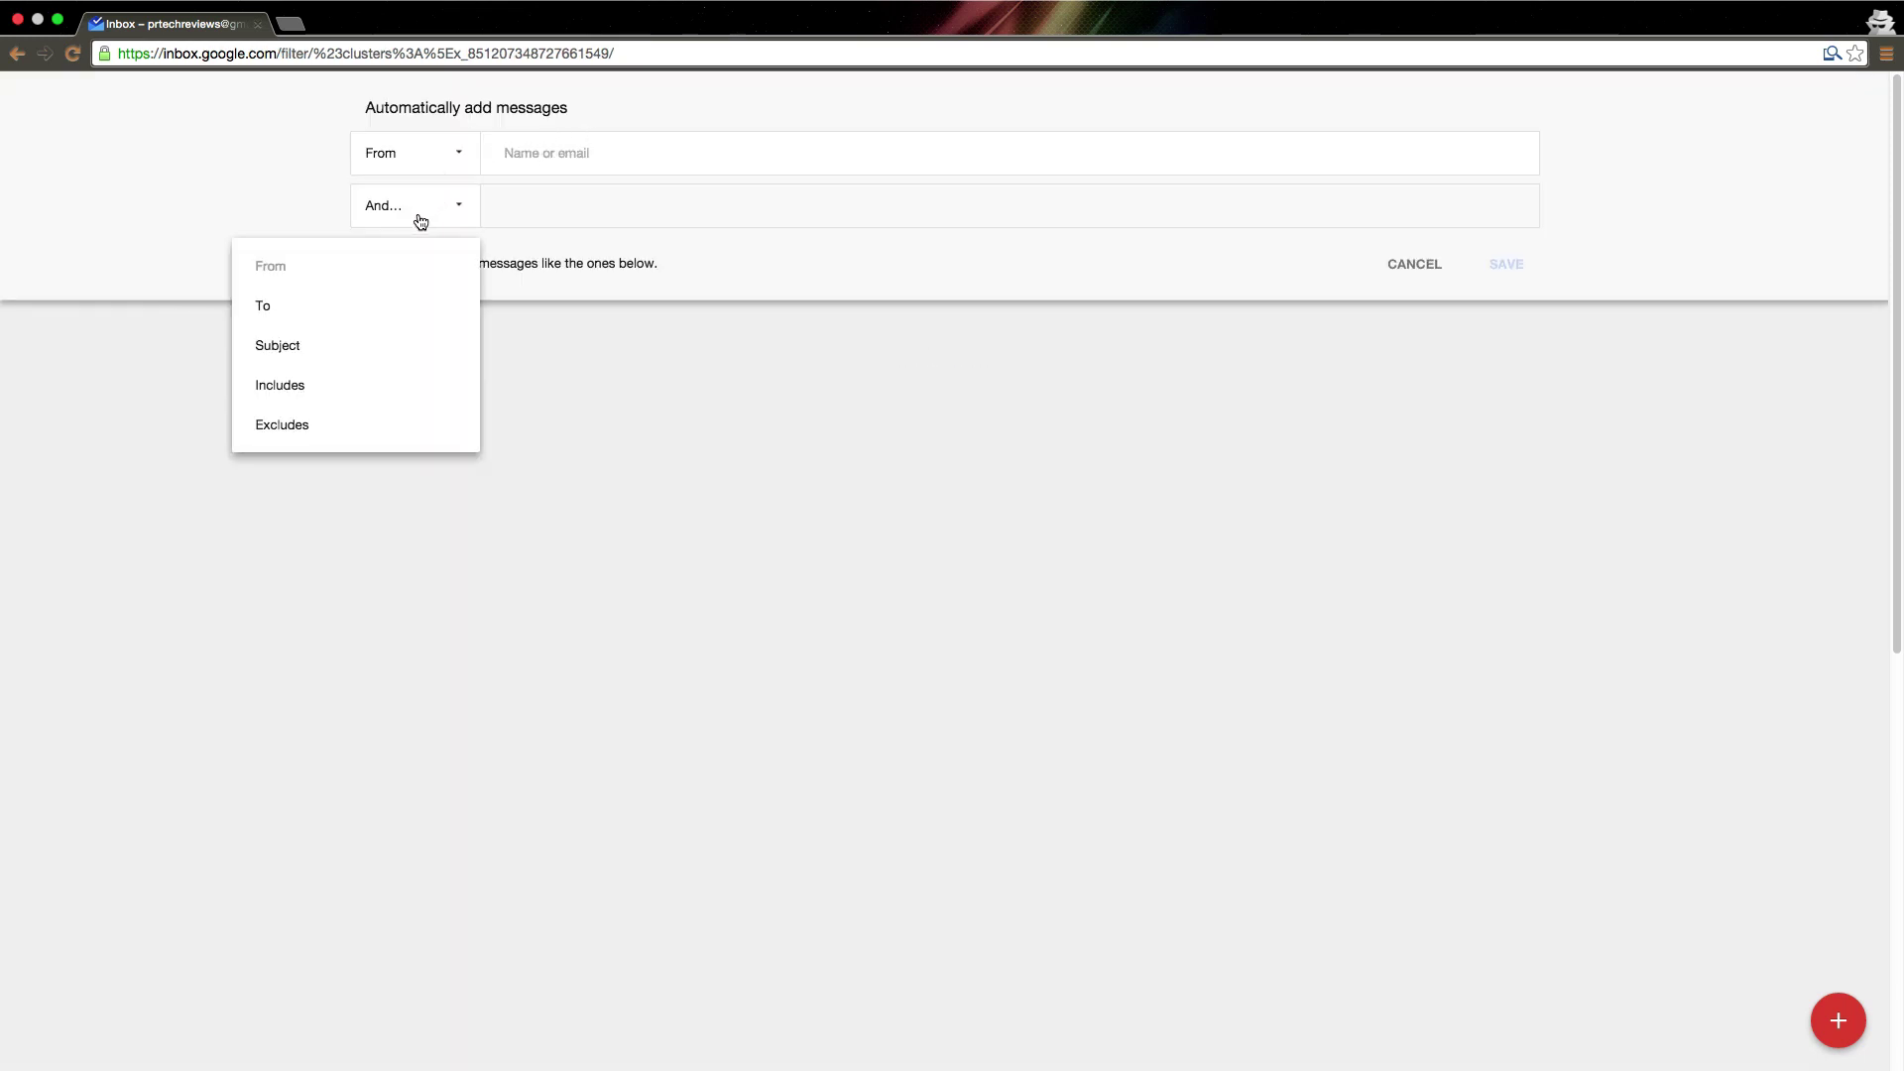
left_click(543, 151)
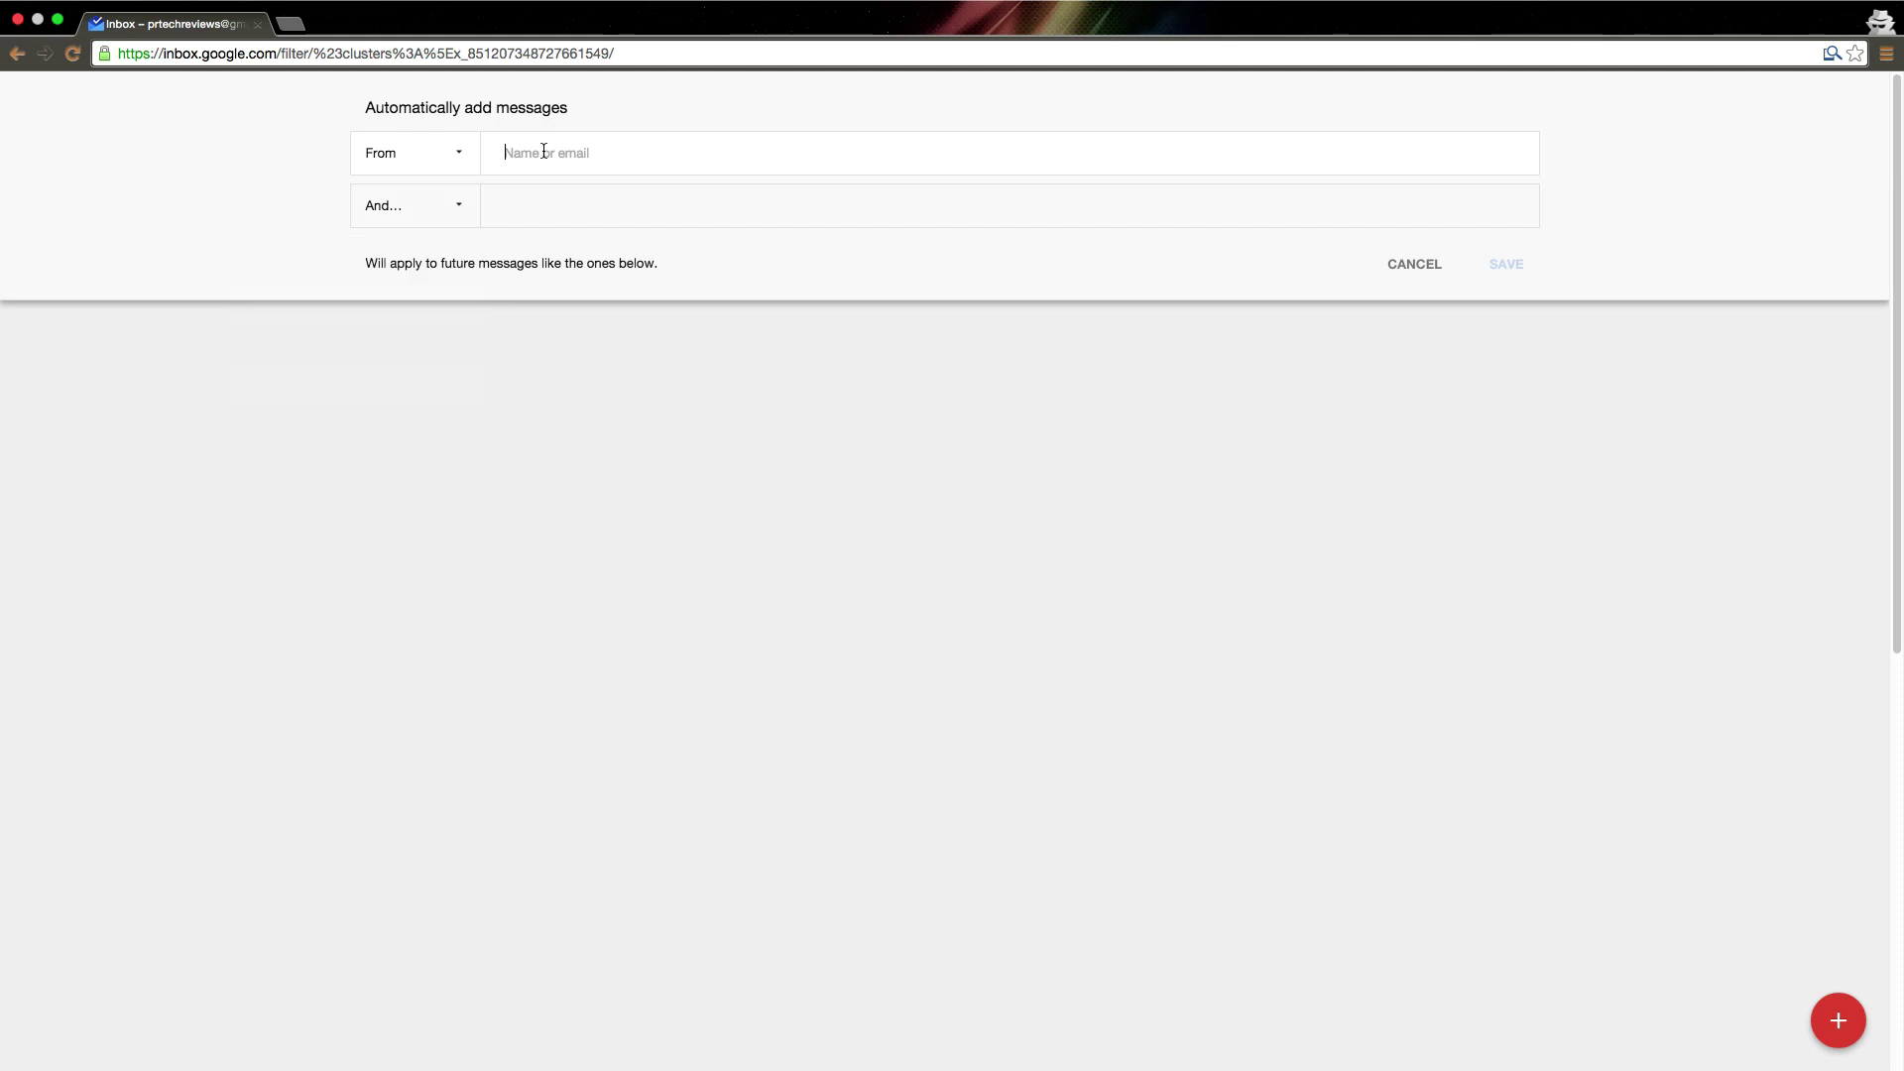
type("prathy")
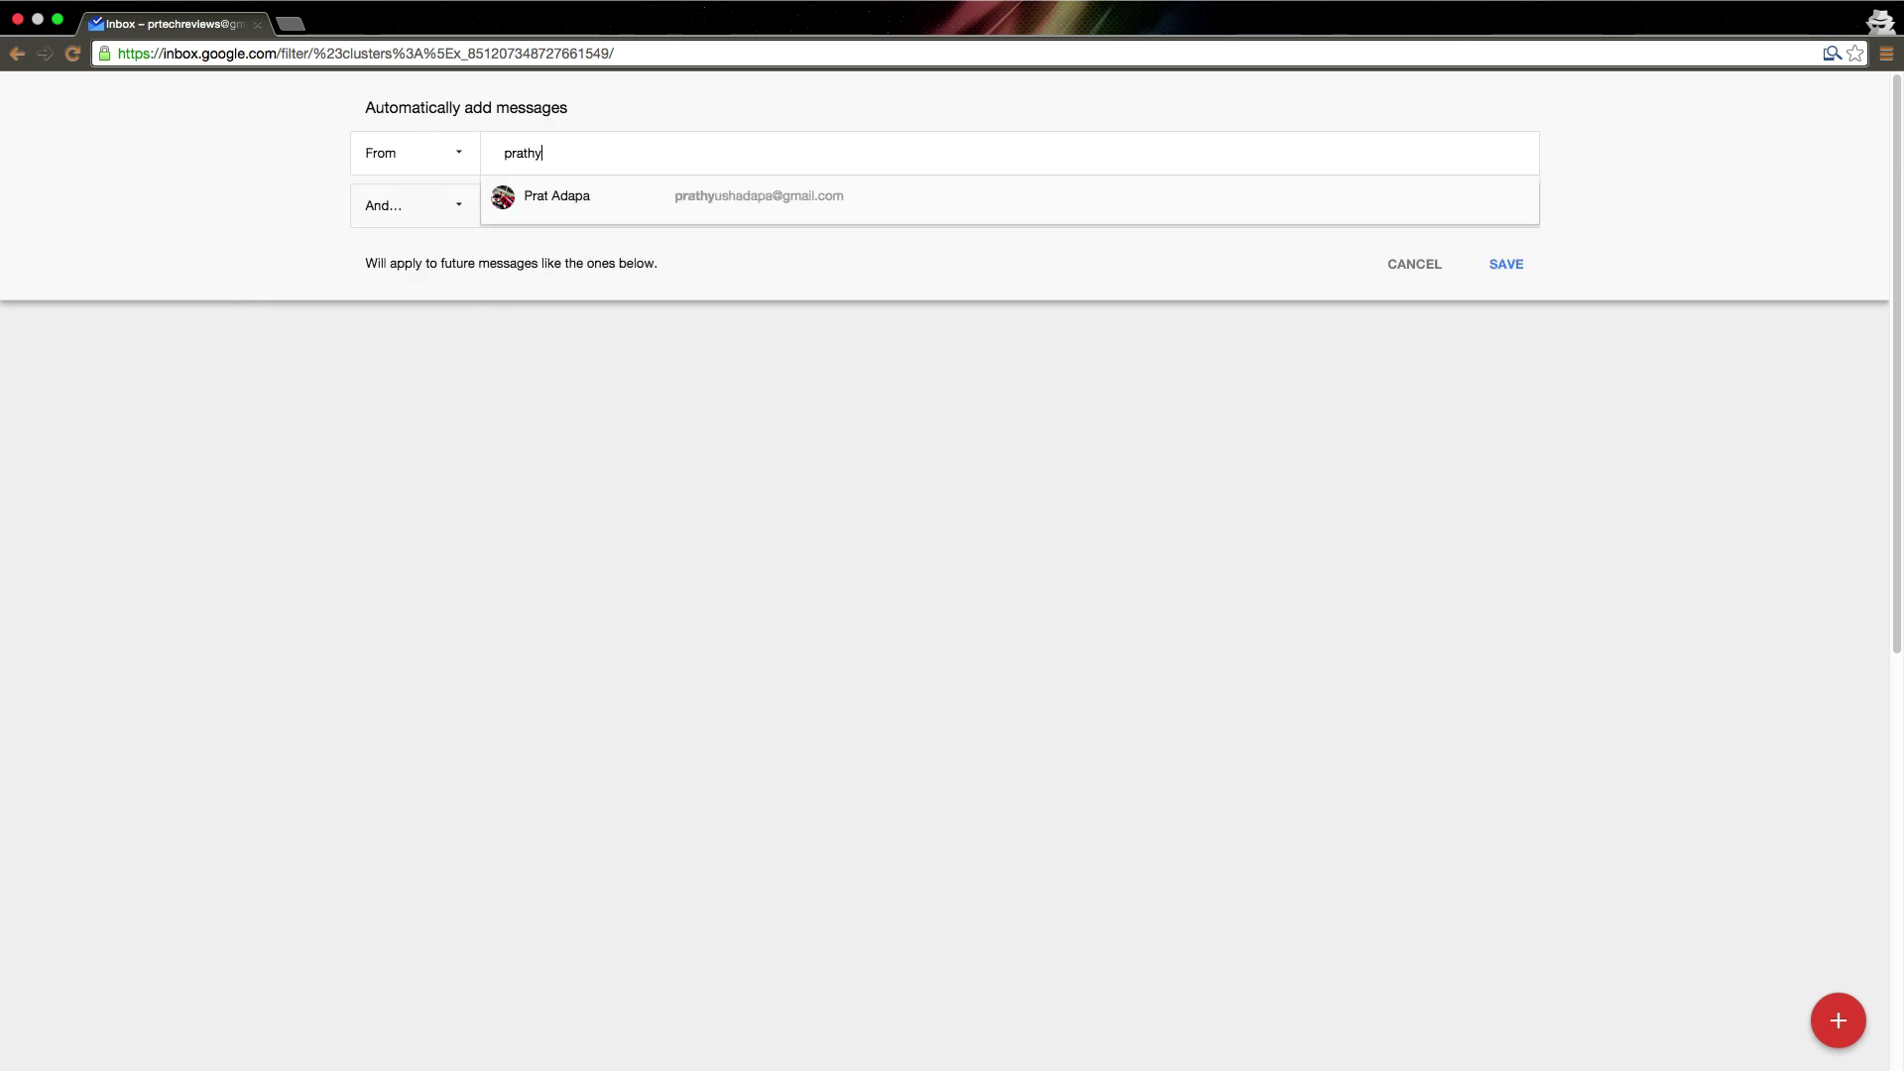
key("Return")
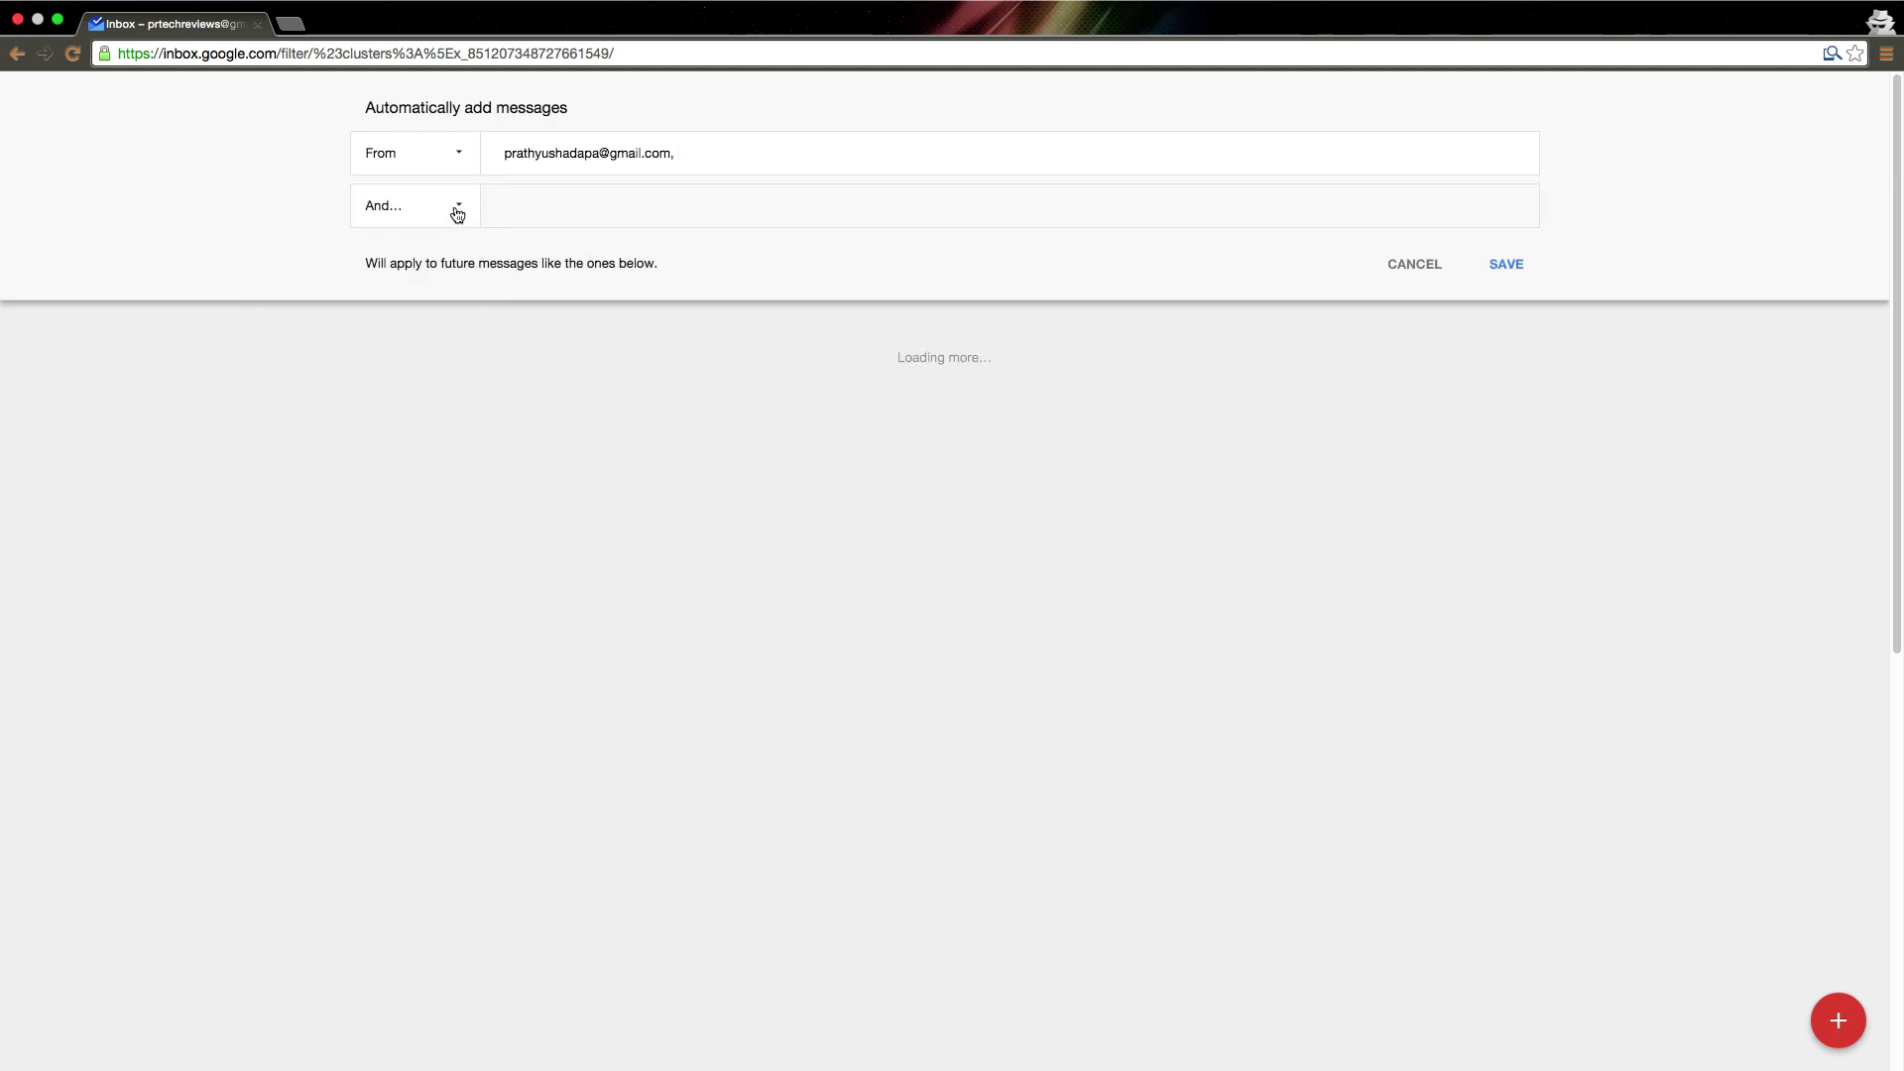
left_click(454, 210)
left_click(383, 362)
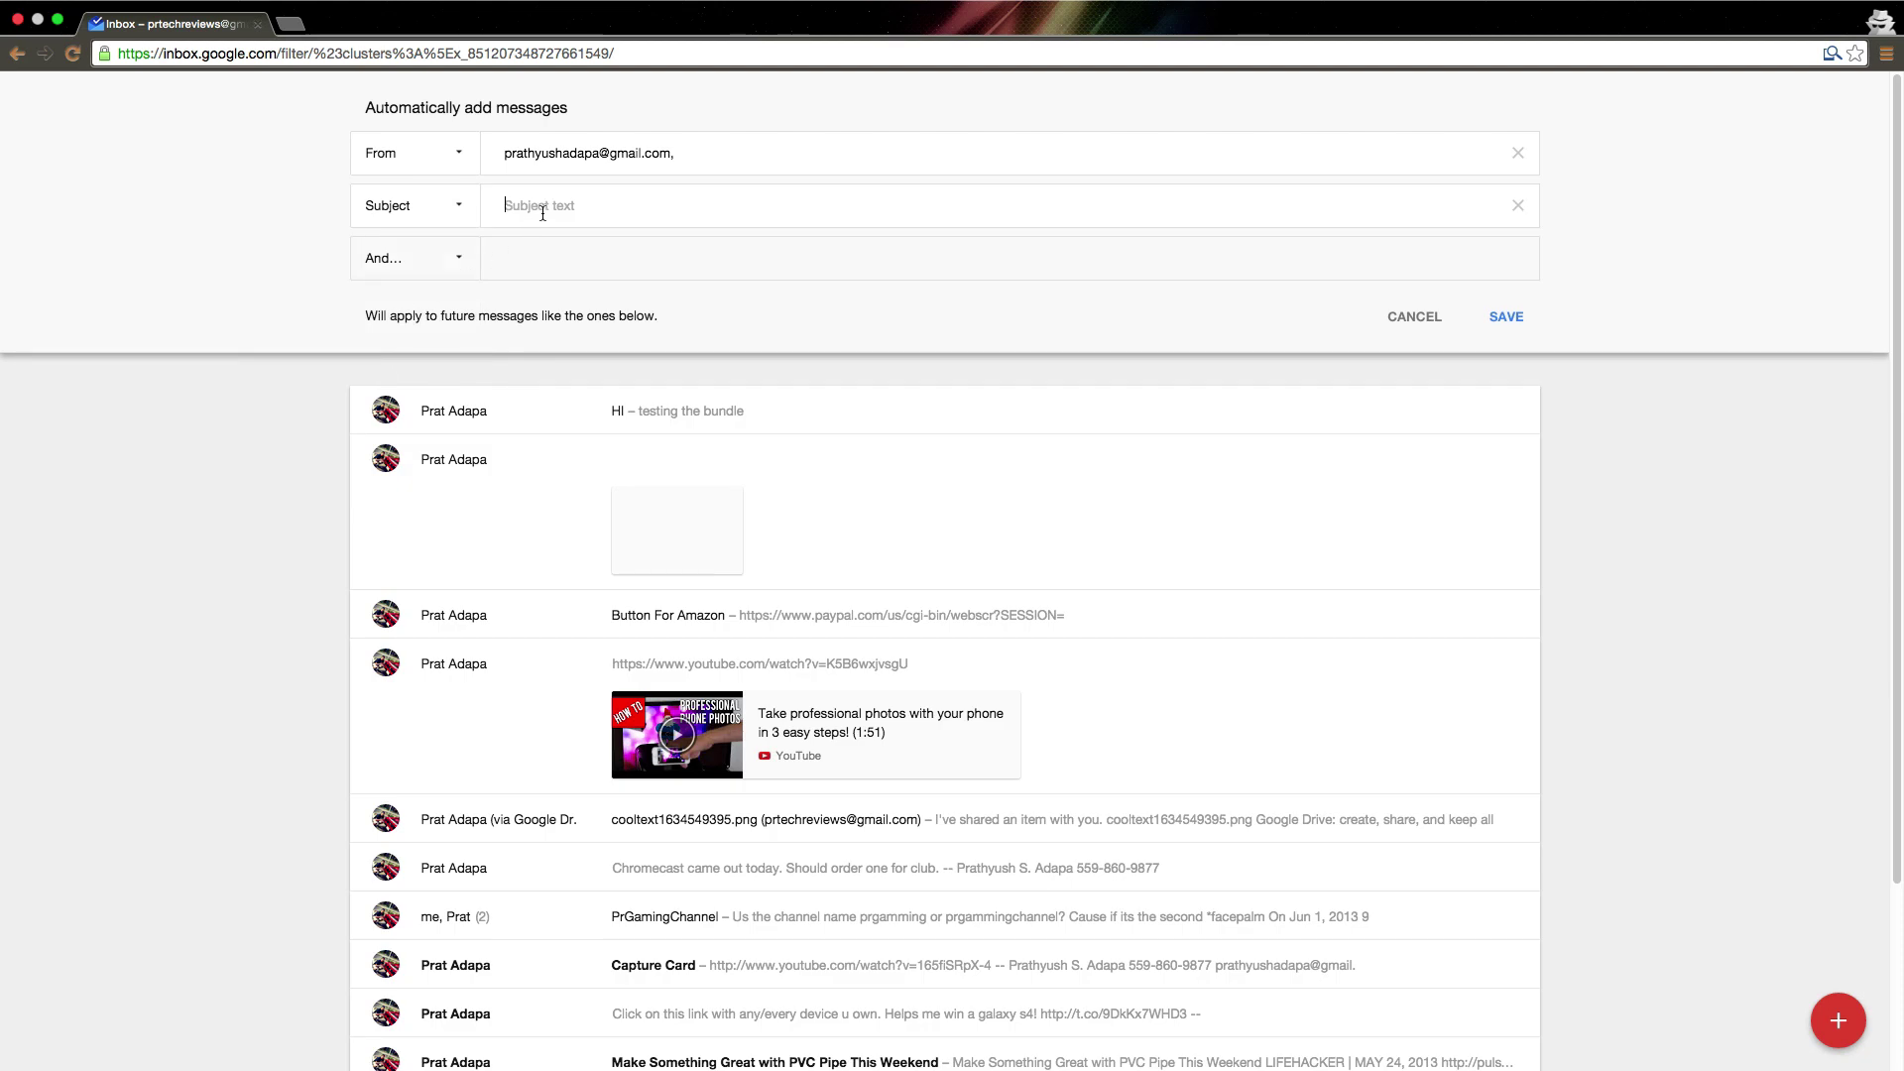
left_click(542, 211)
type("i l")
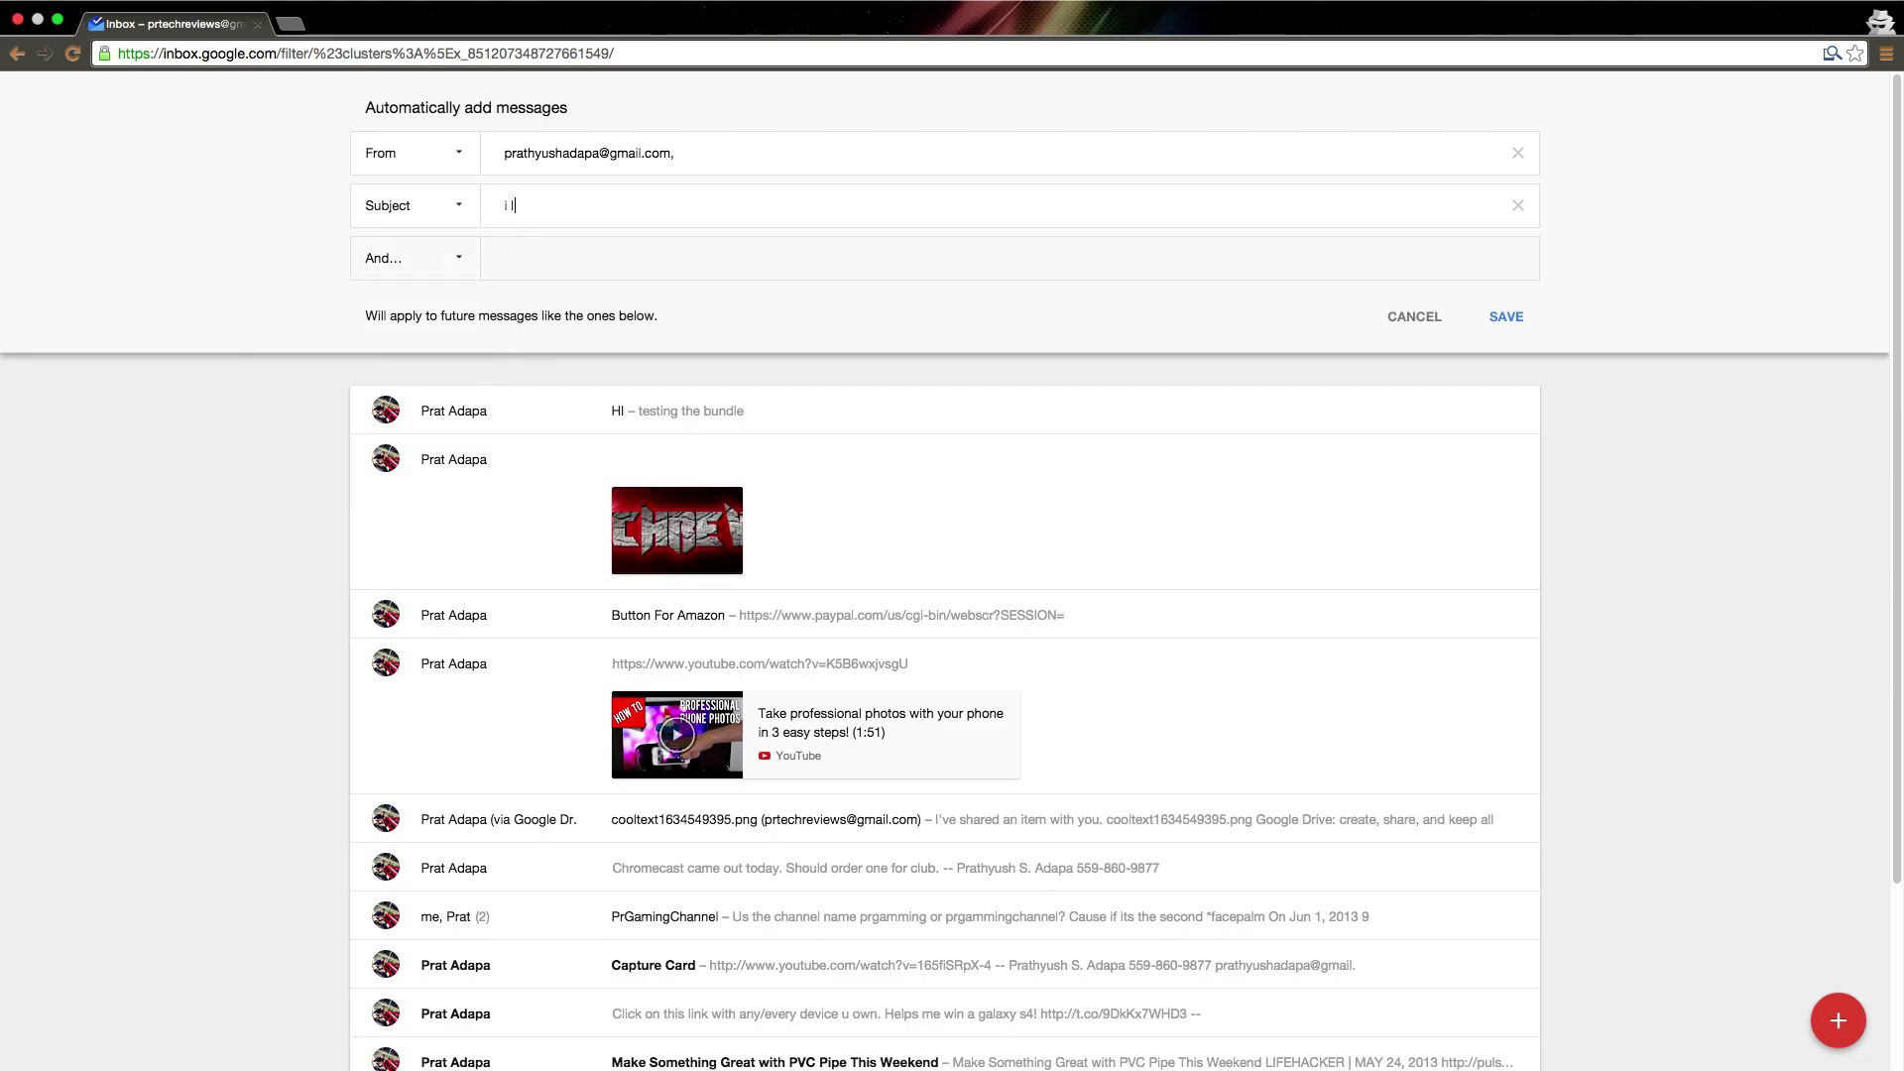
type("ike pie")
left_click(1492, 314)
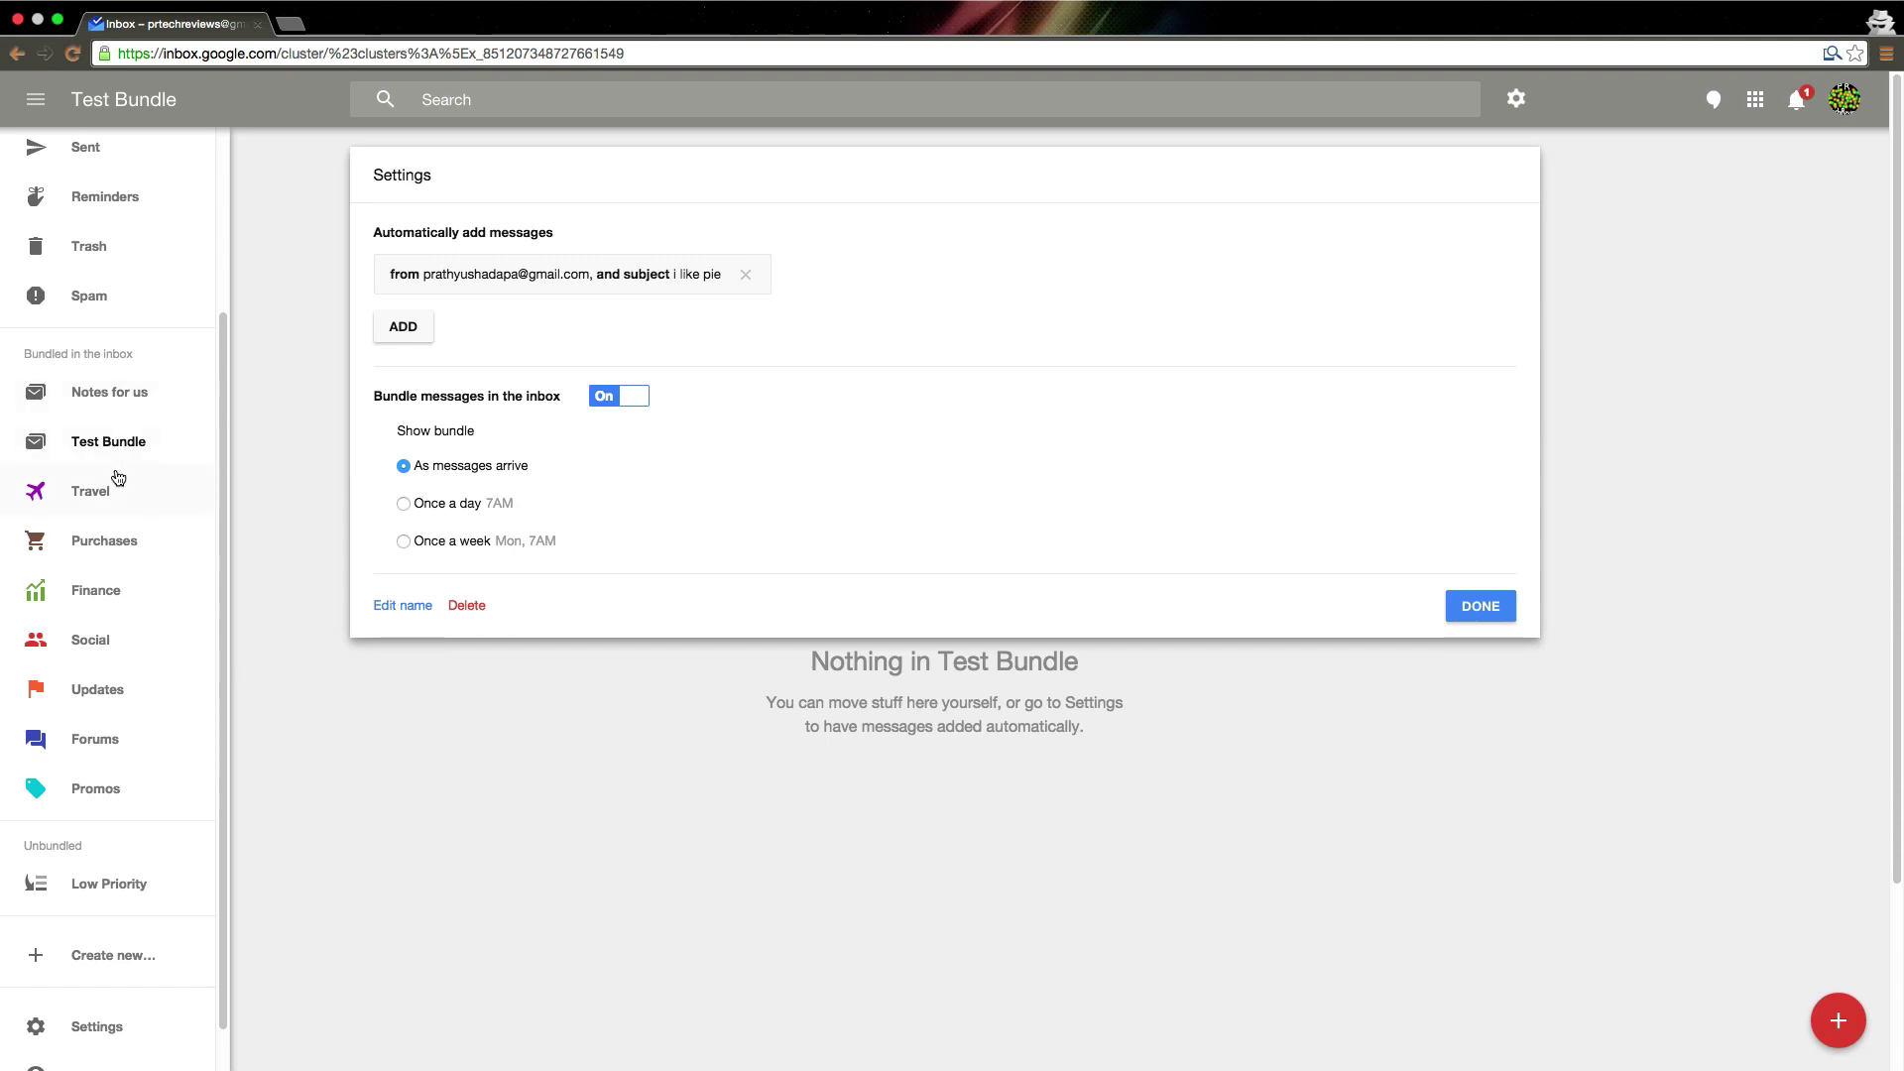
scroll(132, 288, "up", 3)
Step: Return to the main inbox, then start a new message and discard it unsent
left_click(58, 164)
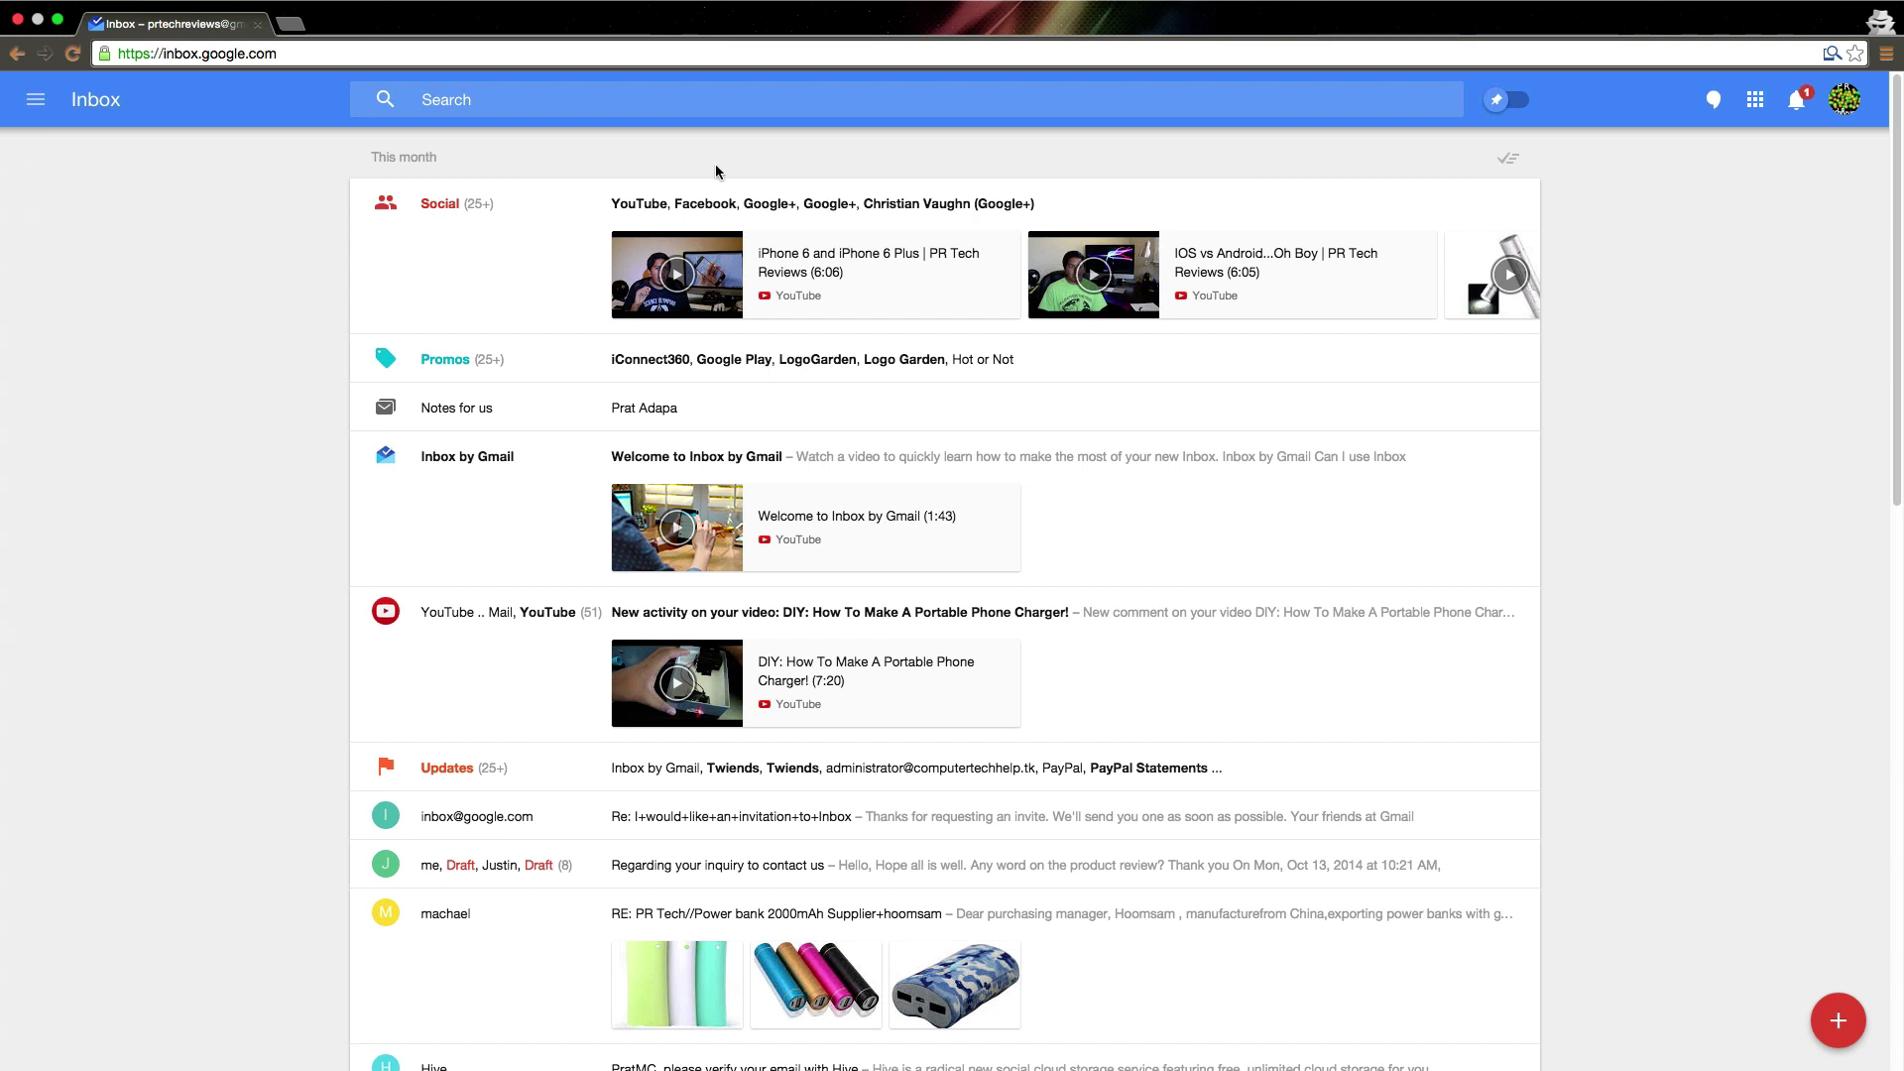
mouse_move(1822, 1043)
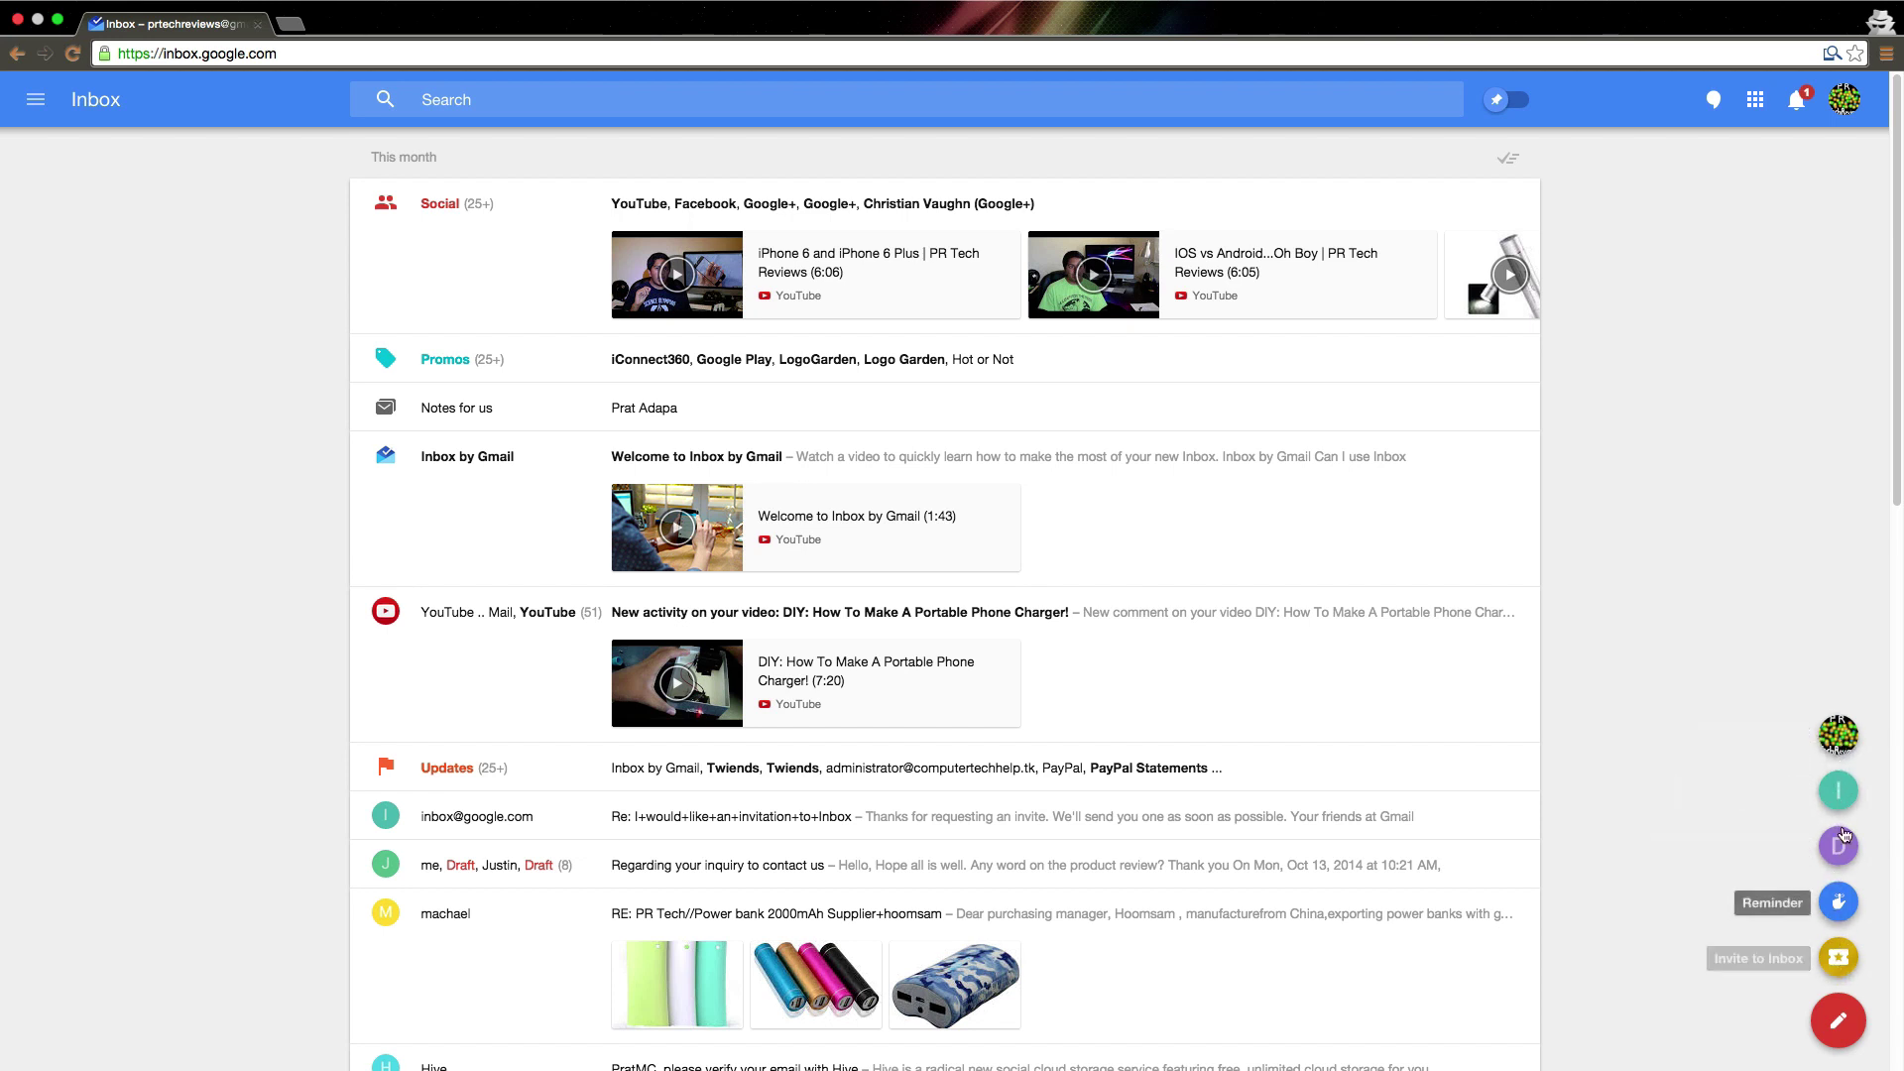
left_click(1838, 1027)
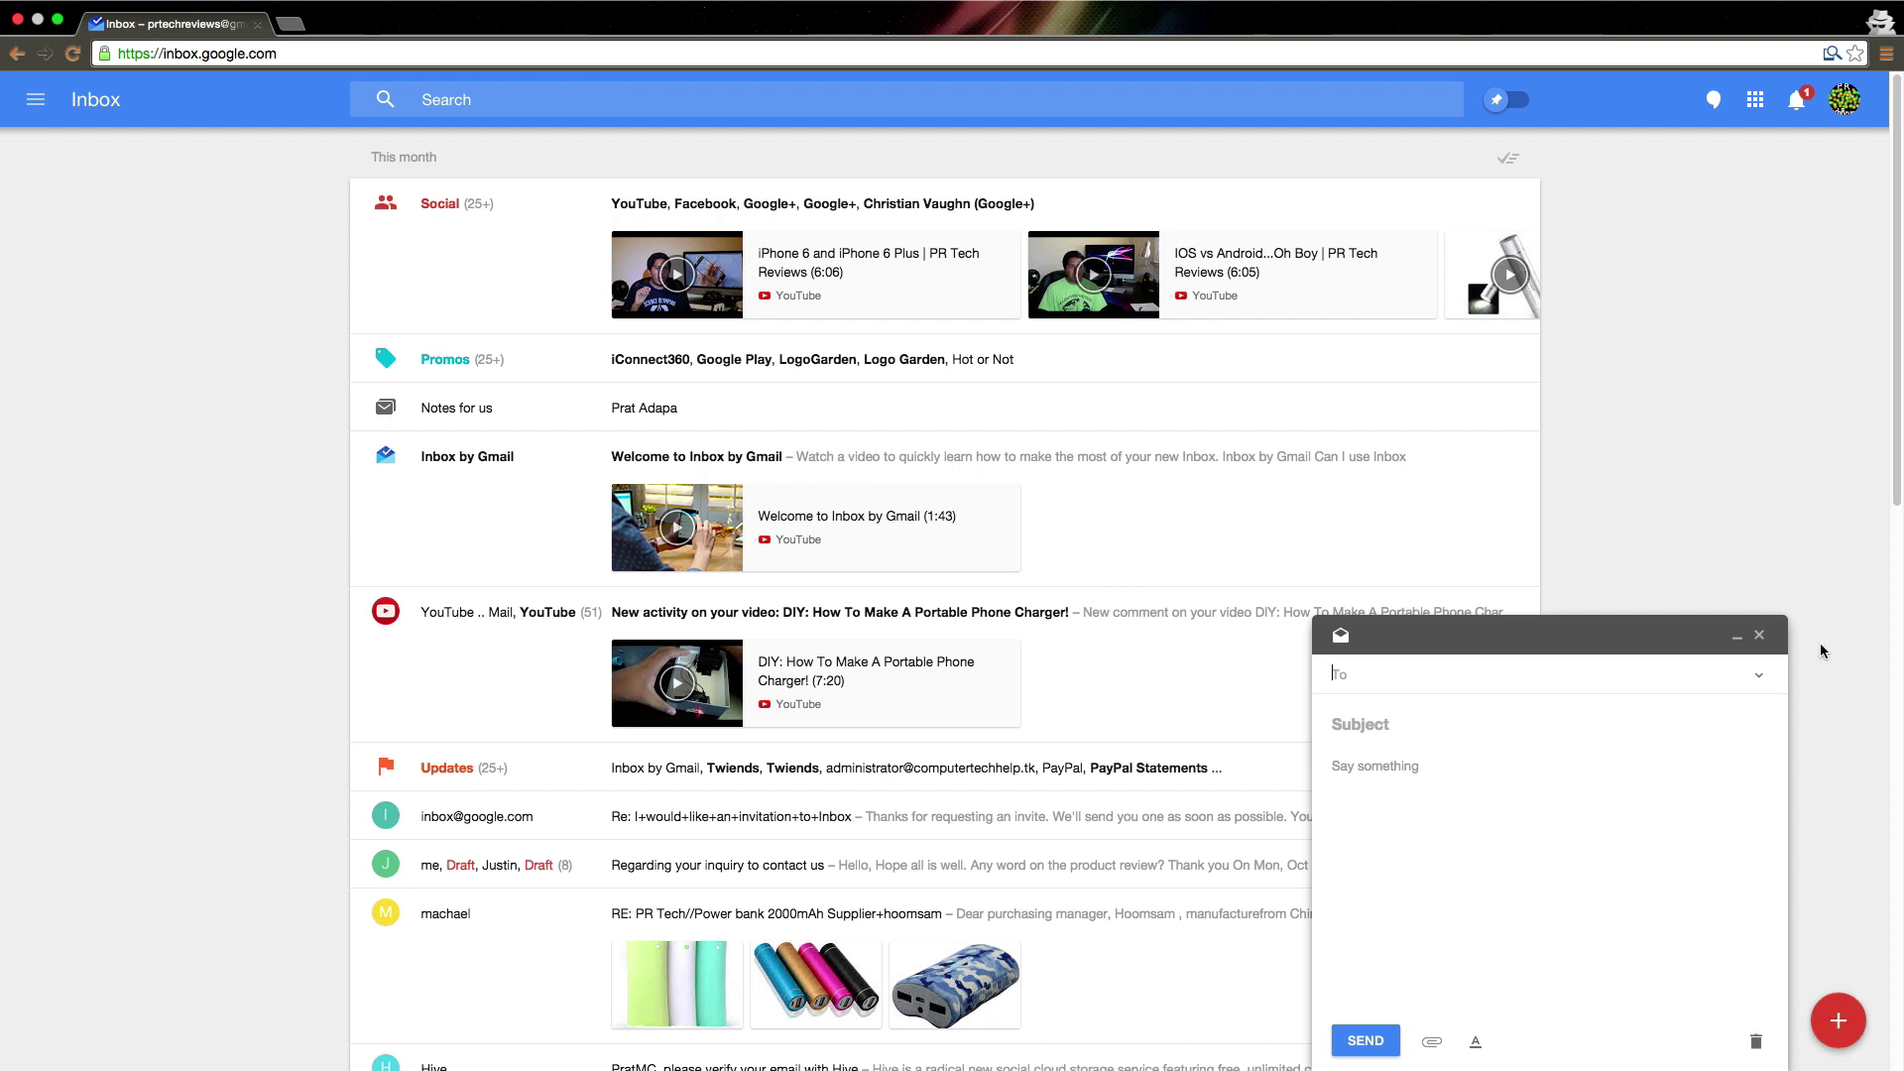
left_click(1759, 634)
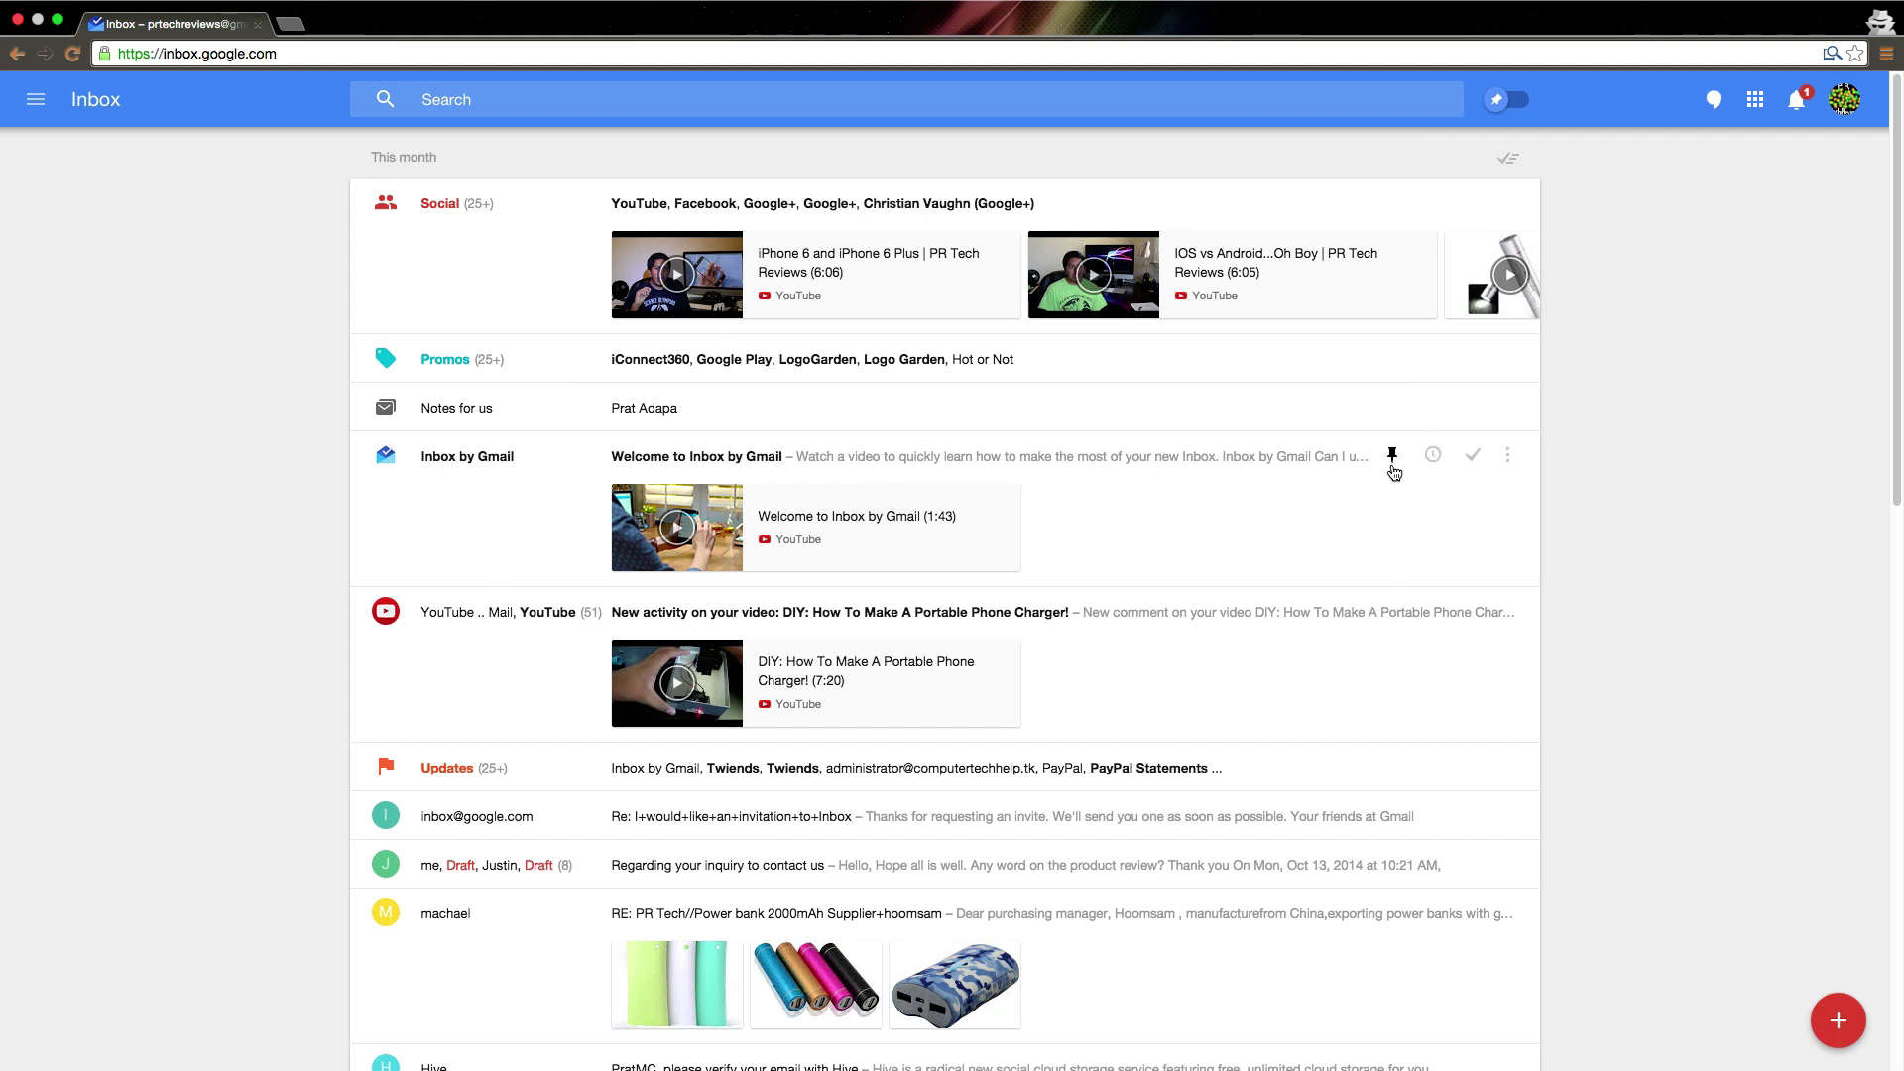
Step: Pin the 'Welcome to Inbox by Gmail' message, view pinned-only mail, then show all messages again
left_click(1392, 456)
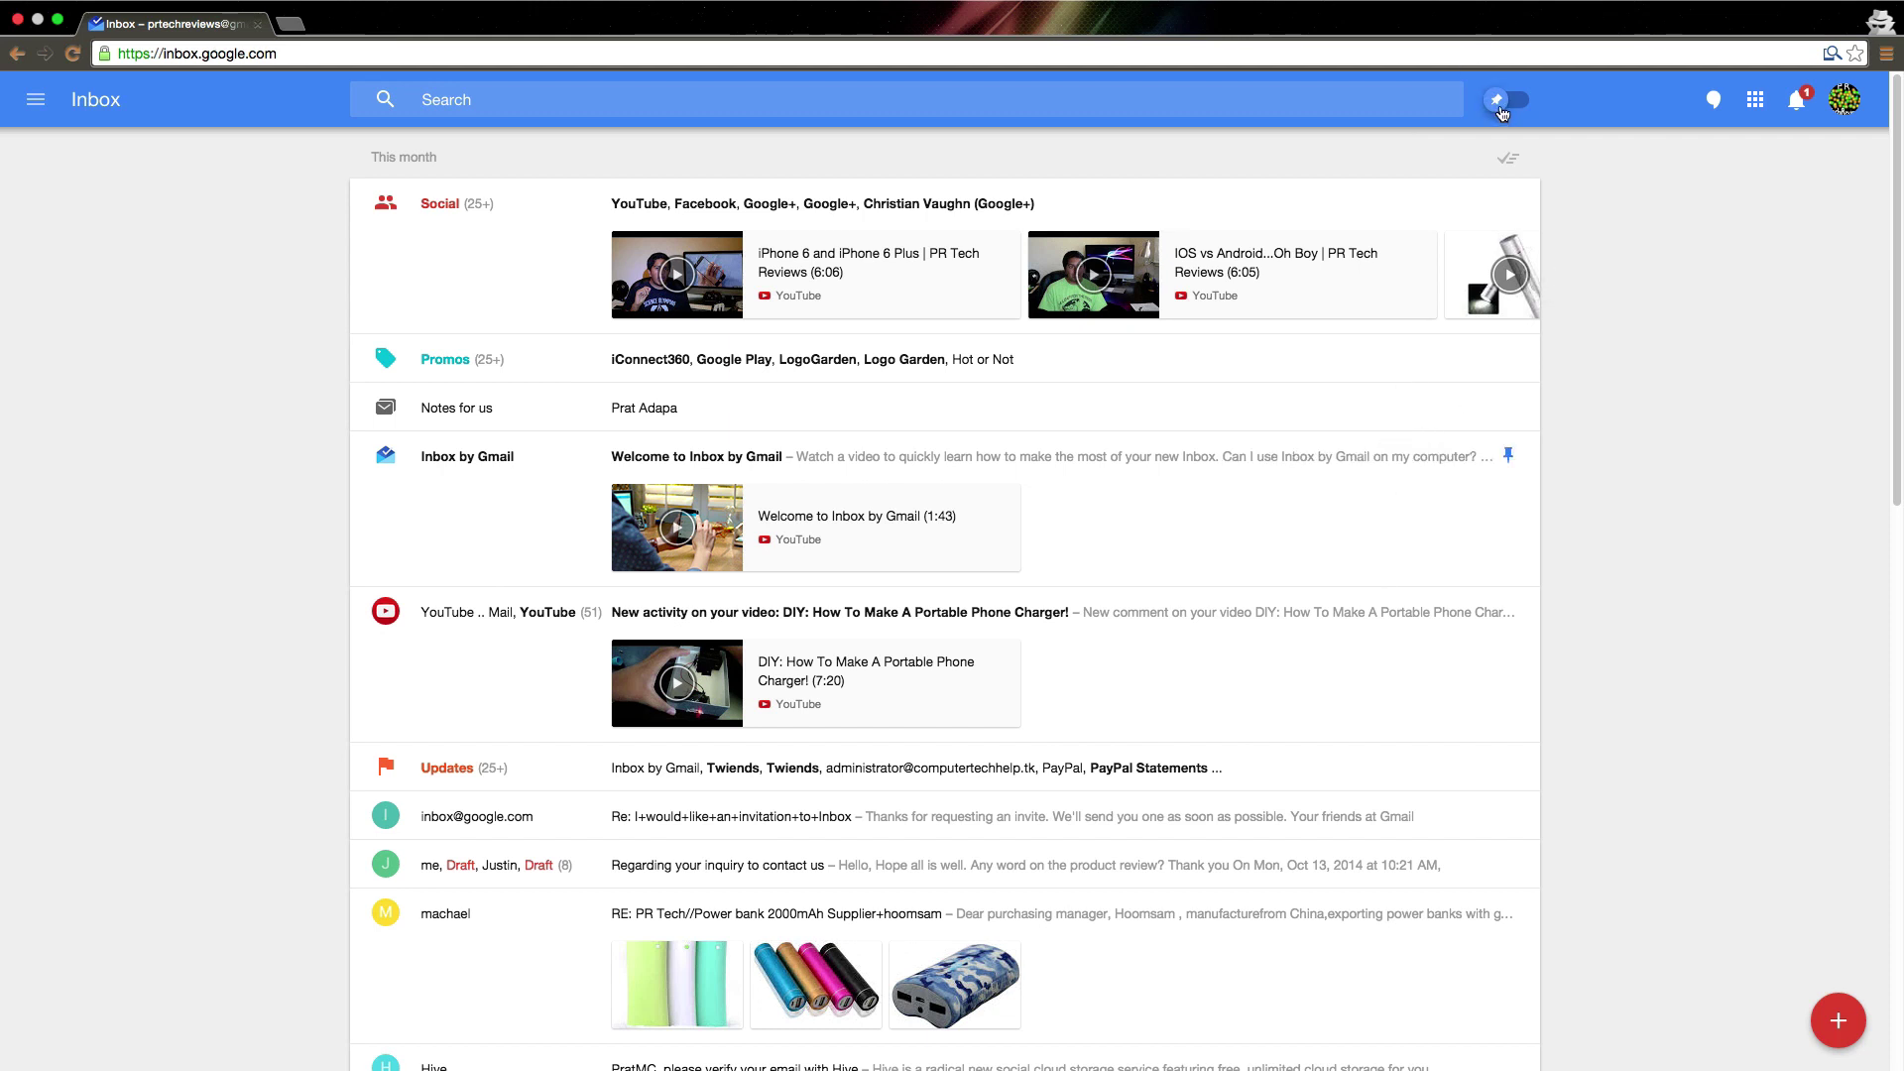
left_click(1502, 112)
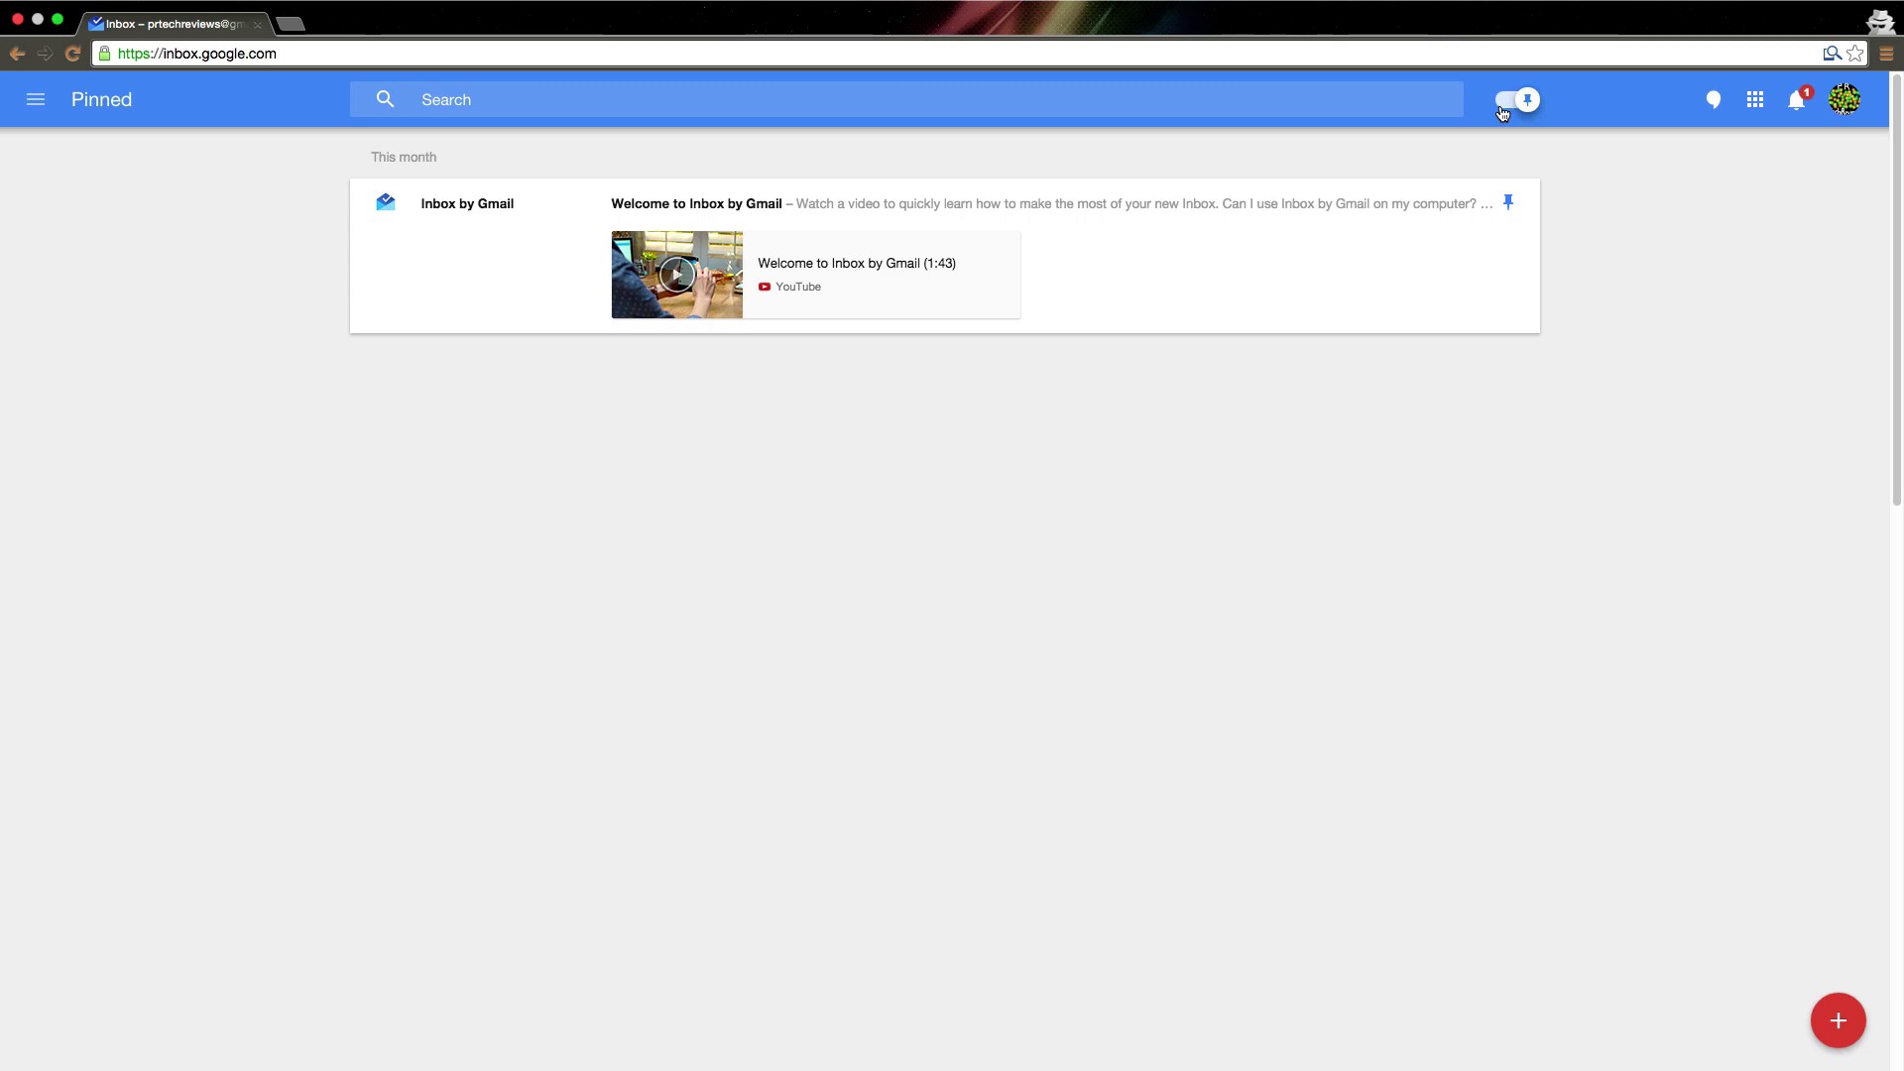
left_click(1502, 109)
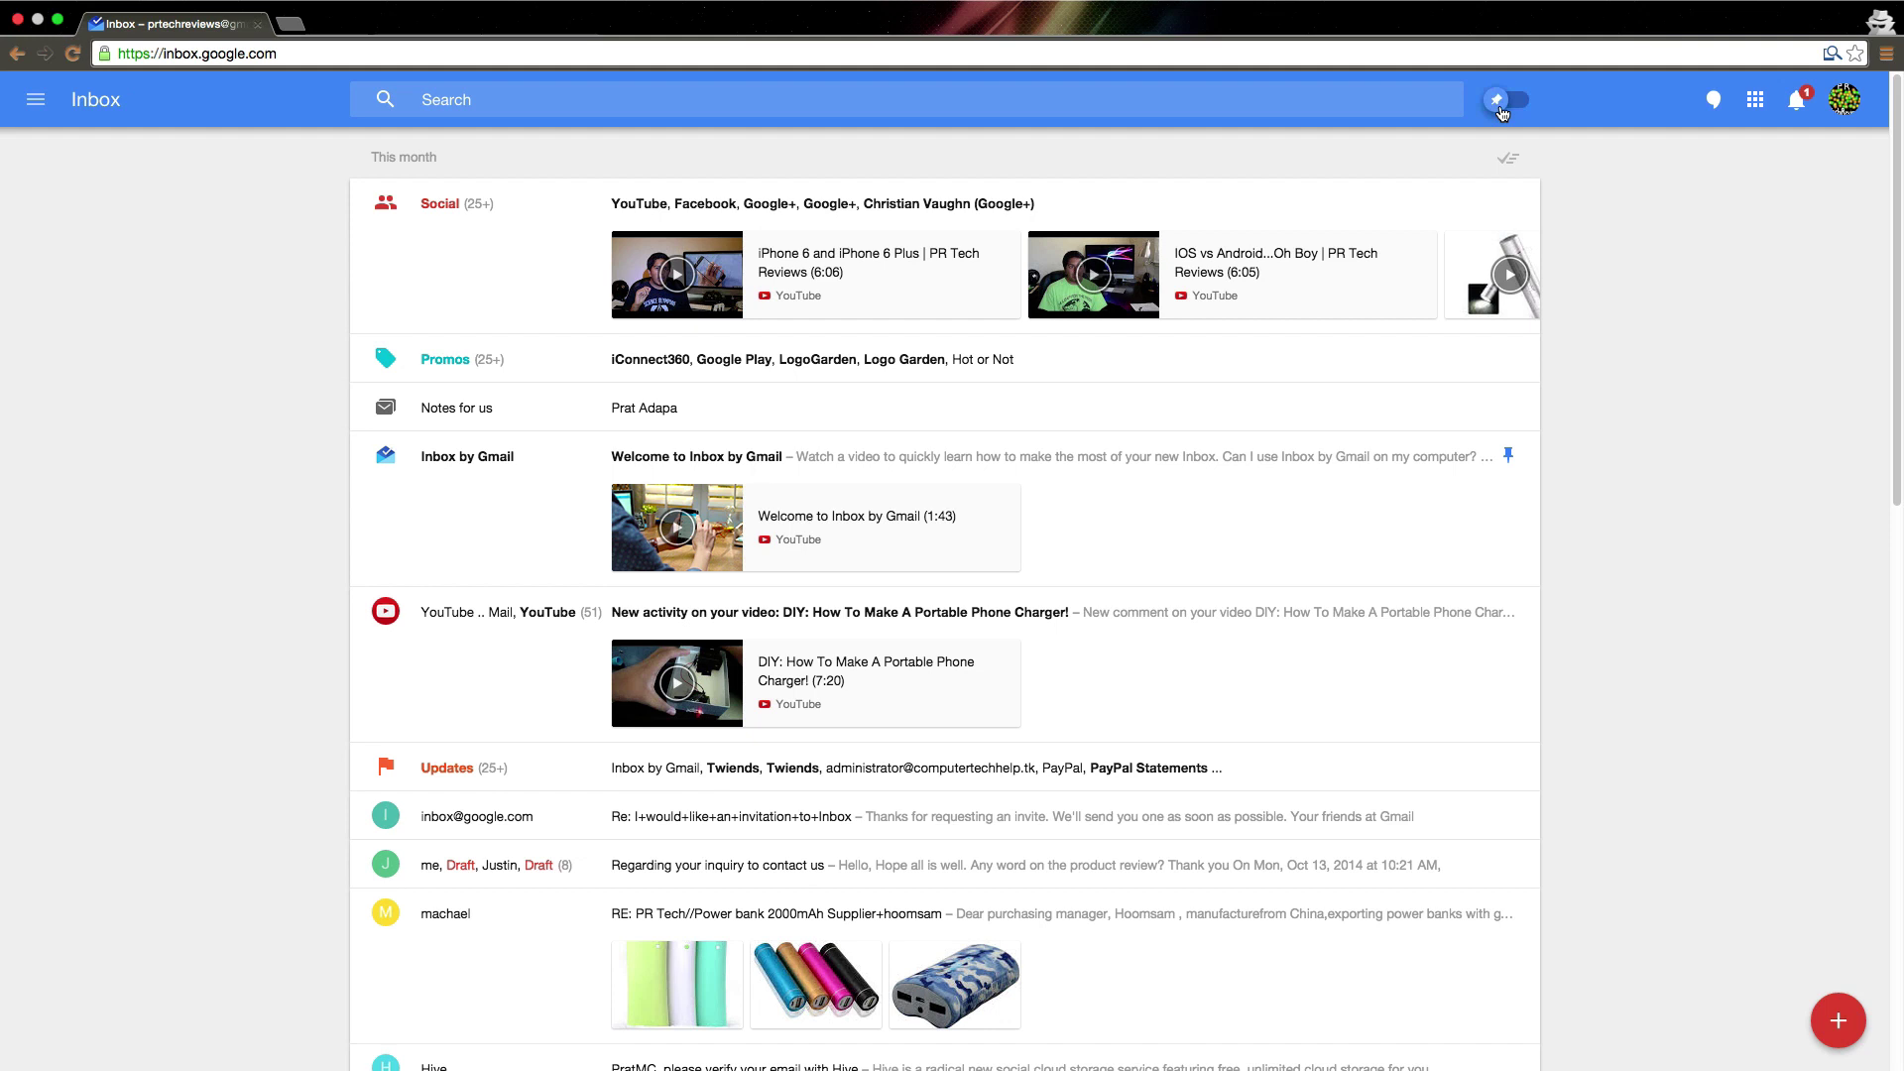